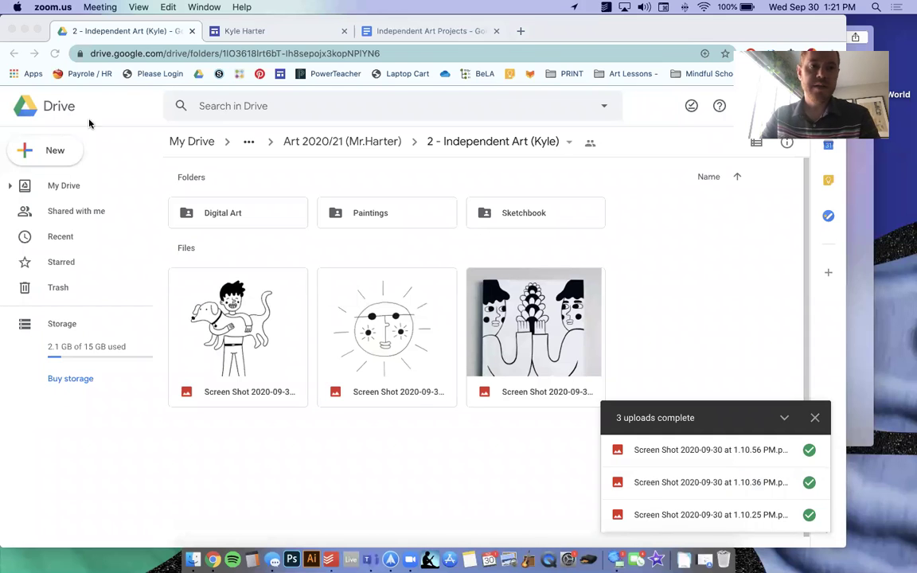
Review the three uploaded screenshots in the Independent Art (Kyle) folder and dismiss the '3 uploads complete' notice
{"action": "left_click", "coordinate": [484, 297]}
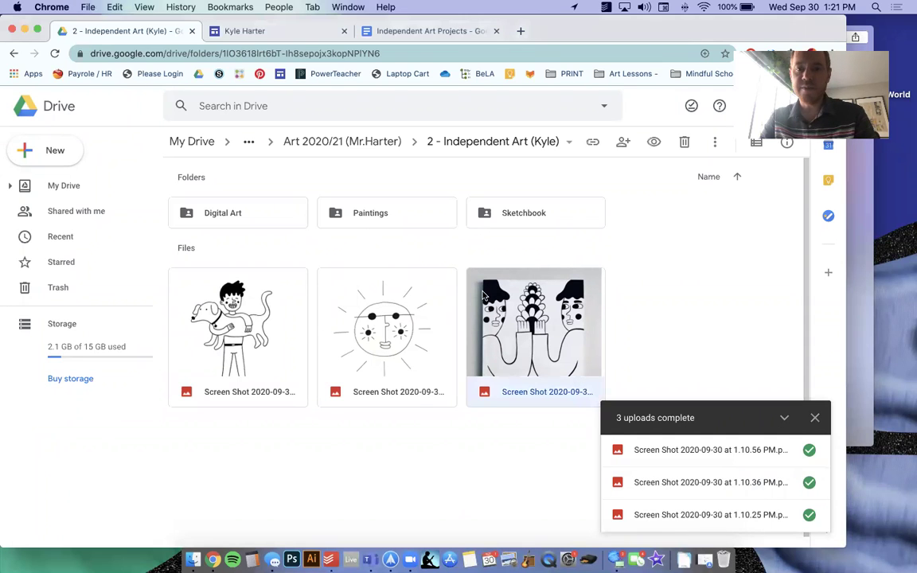
{"action": "left_click", "coordinate": [425, 305]}
{"action": "left_click", "coordinate": [306, 306]}
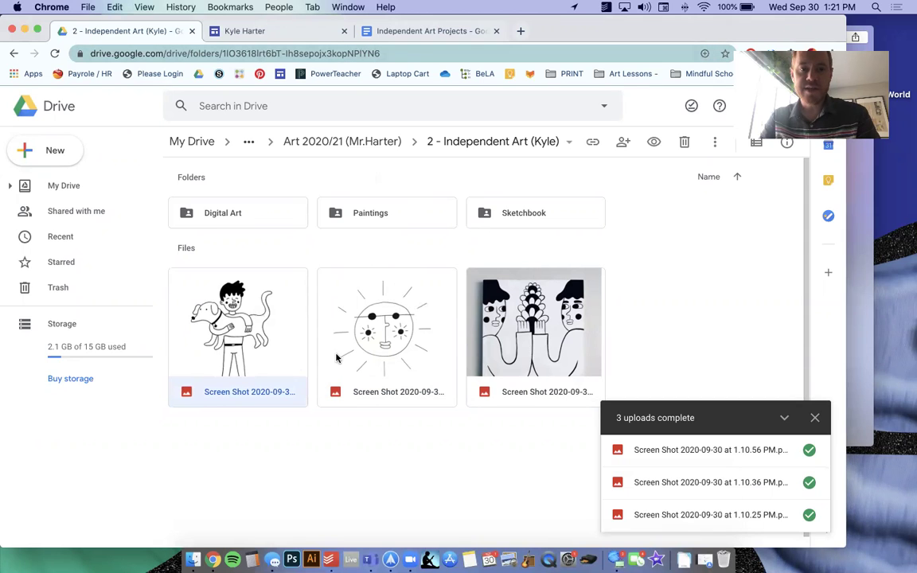
{"action": "left_click", "coordinate": [361, 360], "text": "shift"}
{"action": "left_click", "coordinate": [306, 432]}
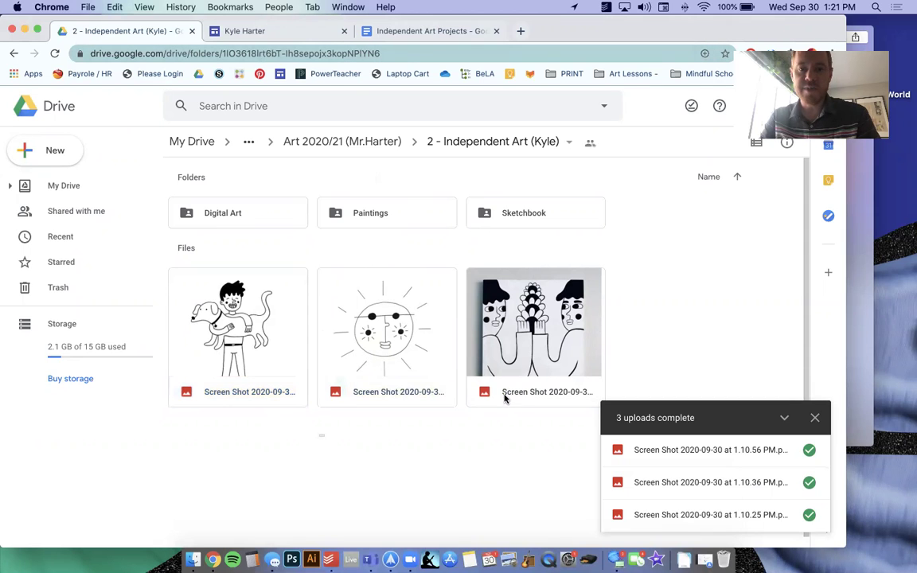
{"action": "left_click", "coordinate": [506, 395]}
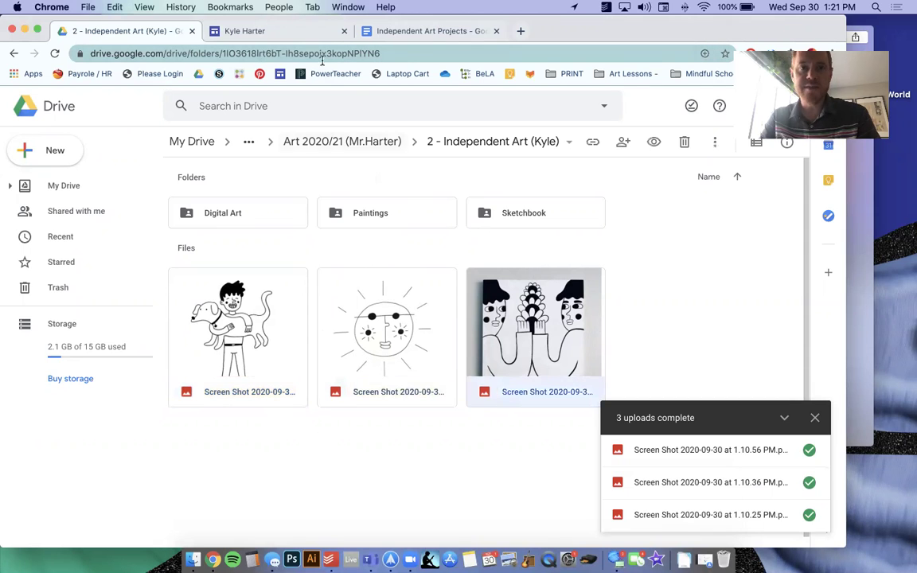
{"action": "left_click", "coordinate": [265, 338]}
{"action": "left_click", "coordinate": [386, 330]}
{"action": "left_click", "coordinate": [509, 324]}
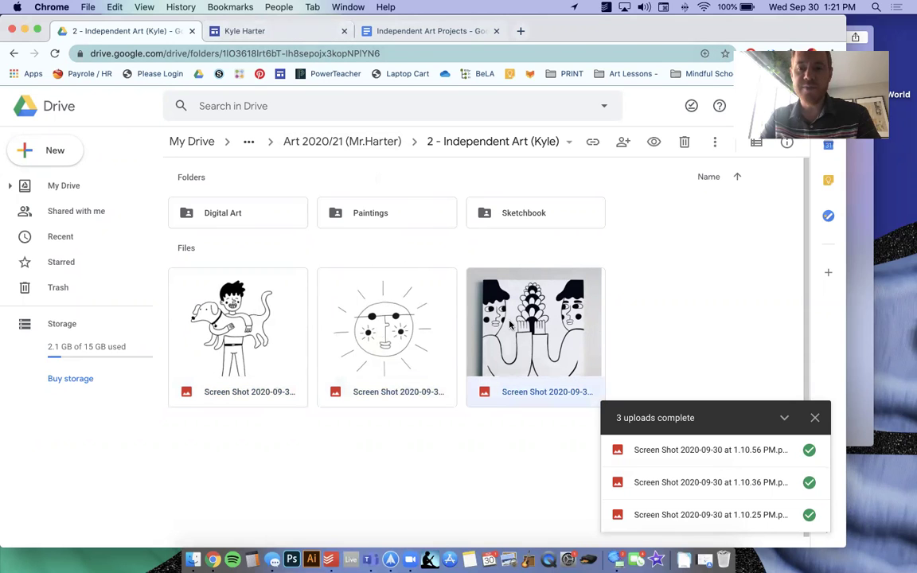
{"action": "left_click", "coordinate": [812, 417]}
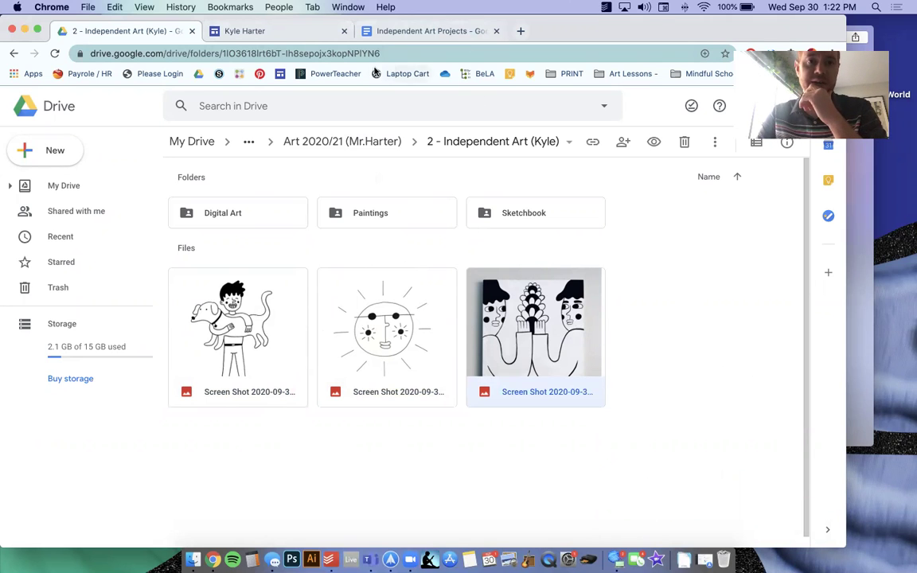
Switch to the Kyle Harter site and scroll through its Independent Art page
{"action": "left_click", "coordinate": [297, 31]}
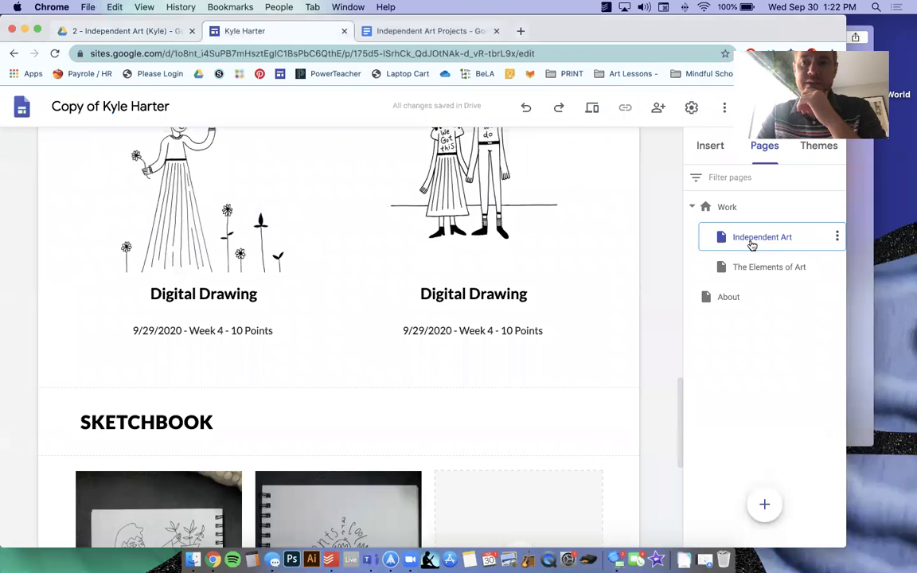
{"action": "scroll", "coordinate": [634, 291], "scroll_direction": "up", "scroll_amount": 4}
{"action": "scroll", "coordinate": [635, 290], "scroll_direction": "up", "scroll_amount": 2}
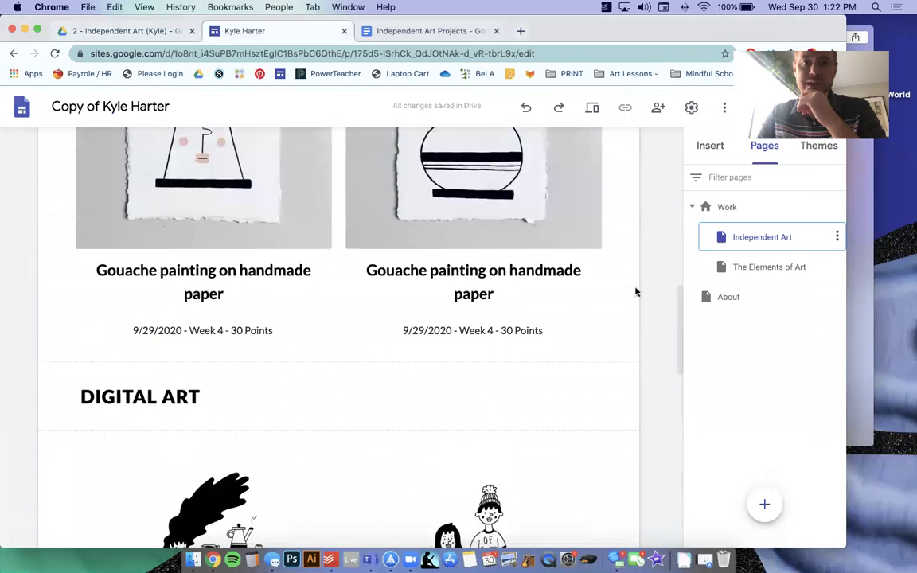
{"action": "scroll", "coordinate": [635, 292], "scroll_direction": "up", "scroll_amount": 3}
{"action": "scroll", "coordinate": [635, 292], "scroll_direction": "up", "scroll_amount": 5}
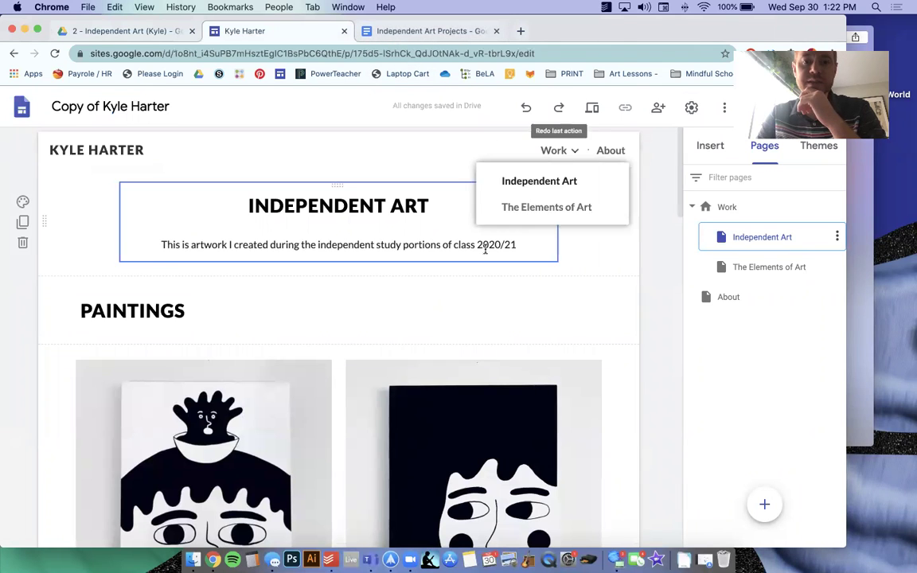
{"action": "scroll", "coordinate": [442, 253], "scroll_direction": "down", "scroll_amount": 2}
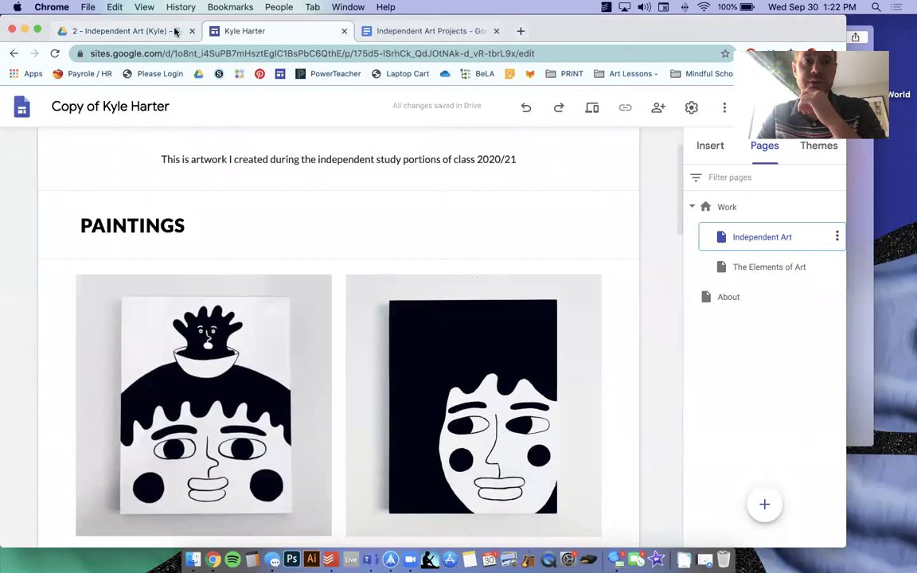
Glance at the Drive folder, then return to the site and review the Paintings and Digital Art sections
{"action": "left_click", "coordinate": [156, 32]}
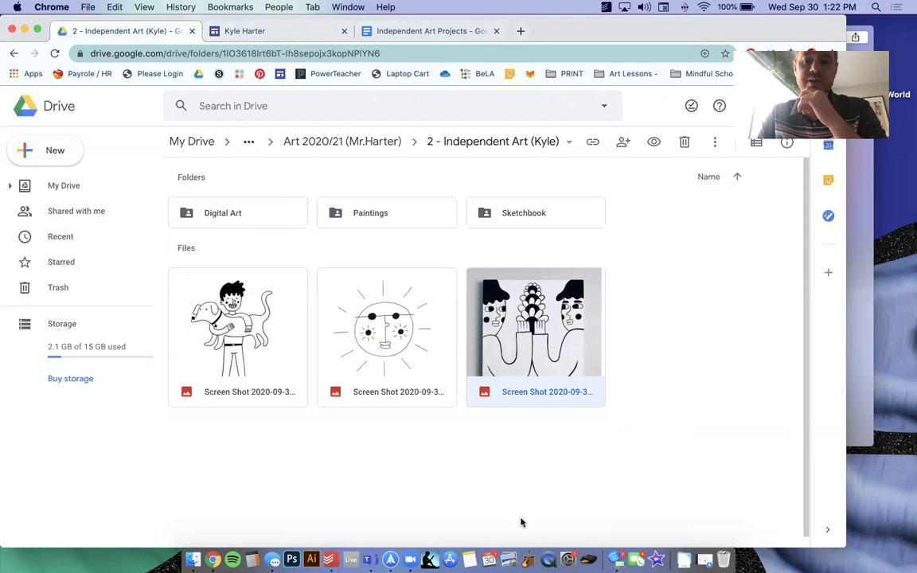
{"action": "left_click", "coordinate": [288, 32]}
{"action": "scroll", "coordinate": [379, 299], "scroll_direction": "down", "scroll_amount": 5}
{"action": "scroll", "coordinate": [379, 287], "scroll_direction": "up", "scroll_amount": 10}
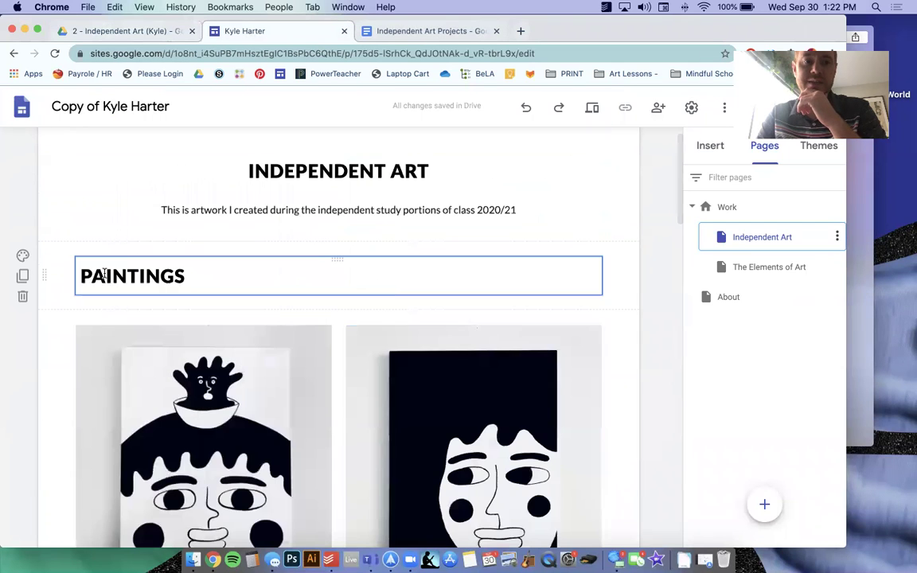
{"action": "scroll", "coordinate": [183, 283], "scroll_direction": "down", "scroll_amount": 1}
{"action": "scroll", "coordinate": [214, 288], "scroll_direction": "down", "scroll_amount": 5}
{"action": "scroll", "coordinate": [231, 291], "scroll_direction": "down", "scroll_amount": 5}
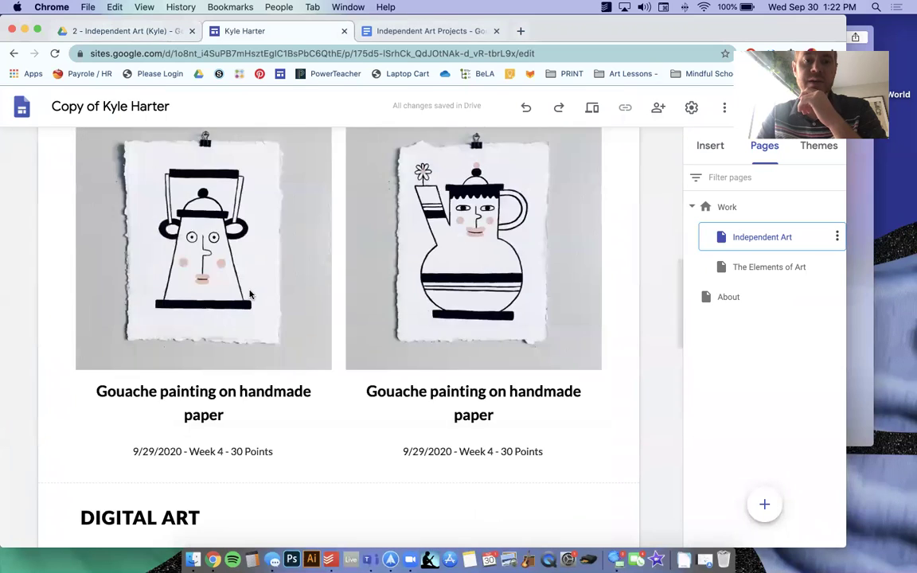
{"action": "scroll", "coordinate": [246, 293], "scroll_direction": "down", "scroll_amount": 5}
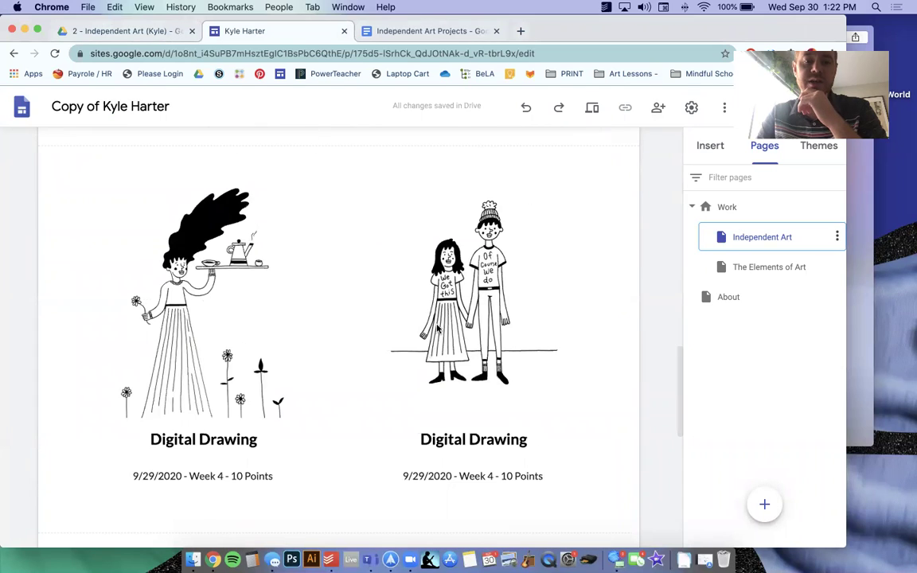
{"action": "scroll", "coordinate": [446, 323], "scroll_direction": "up", "scroll_amount": 2}
{"action": "scroll", "coordinate": [478, 326], "scroll_direction": "down", "scroll_amount": 2}
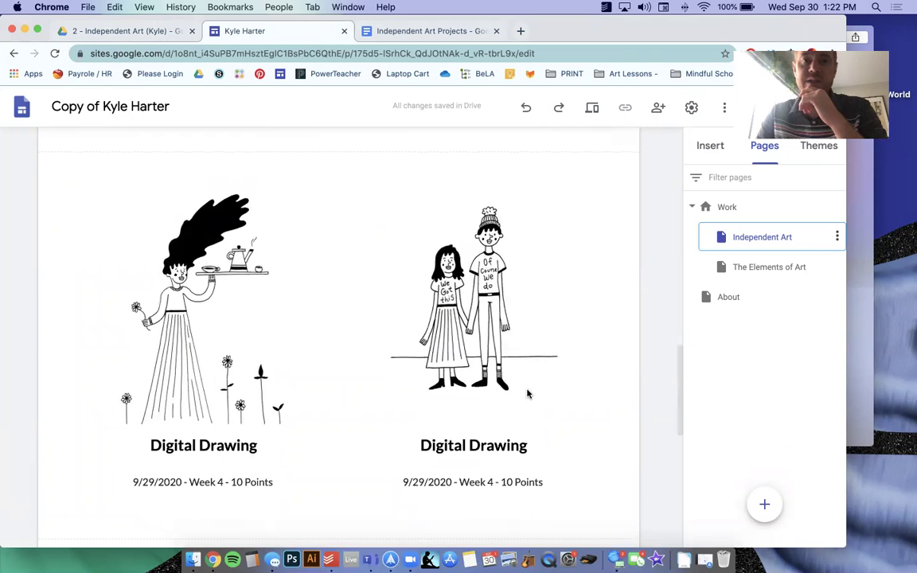
{"action": "scroll", "coordinate": [597, 326], "scroll_direction": "down", "scroll_amount": 1}
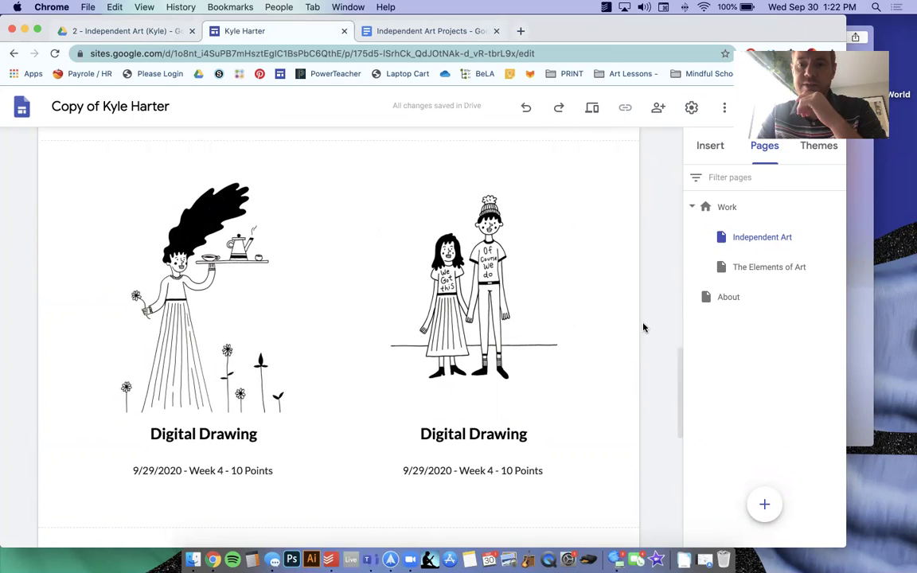
Insert a two-image layout row below the Digital Drawing entries
{"action": "left_click", "coordinate": [721, 149]}
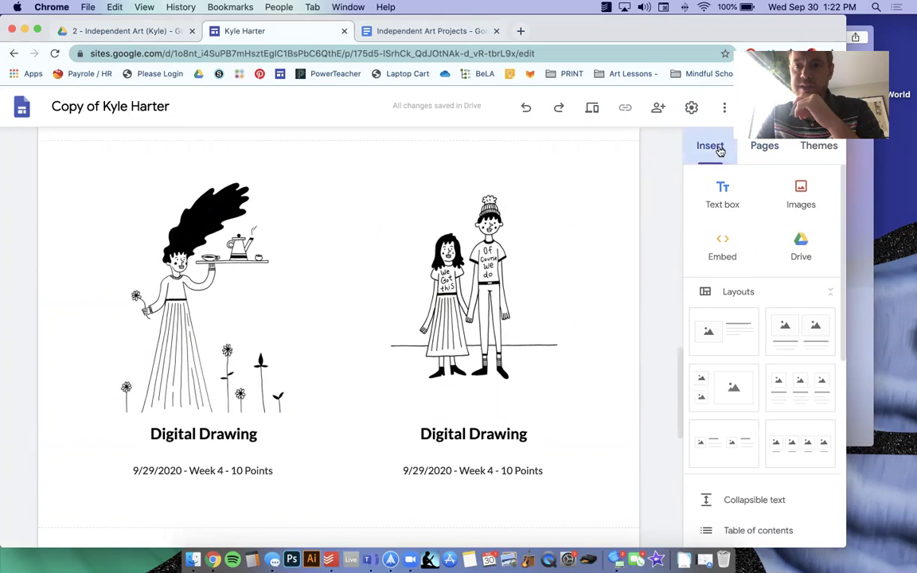
{"action": "scroll", "coordinate": [560, 335], "scroll_direction": "down", "scroll_amount": 2}
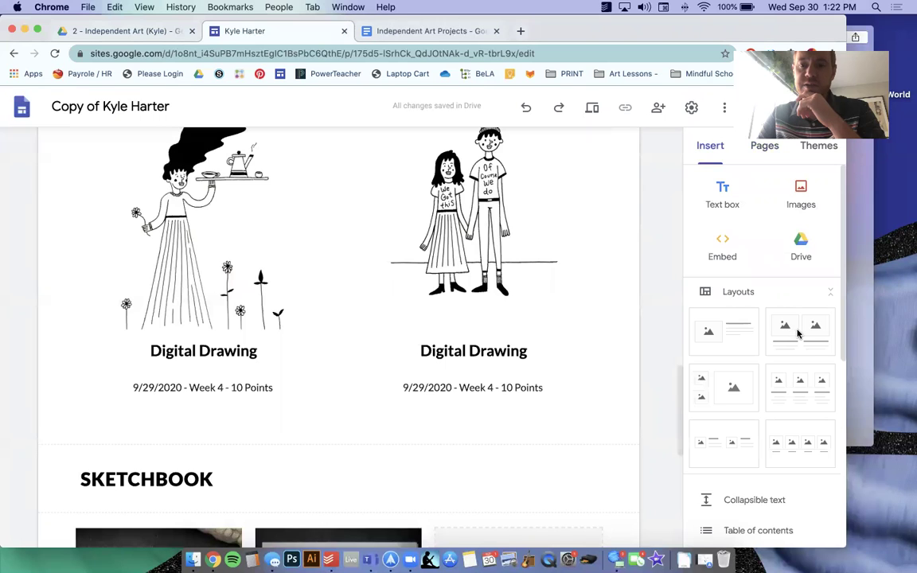
{"action": "left_click_drag", "start_coordinate": [799, 335], "coordinate": [534, 404]}
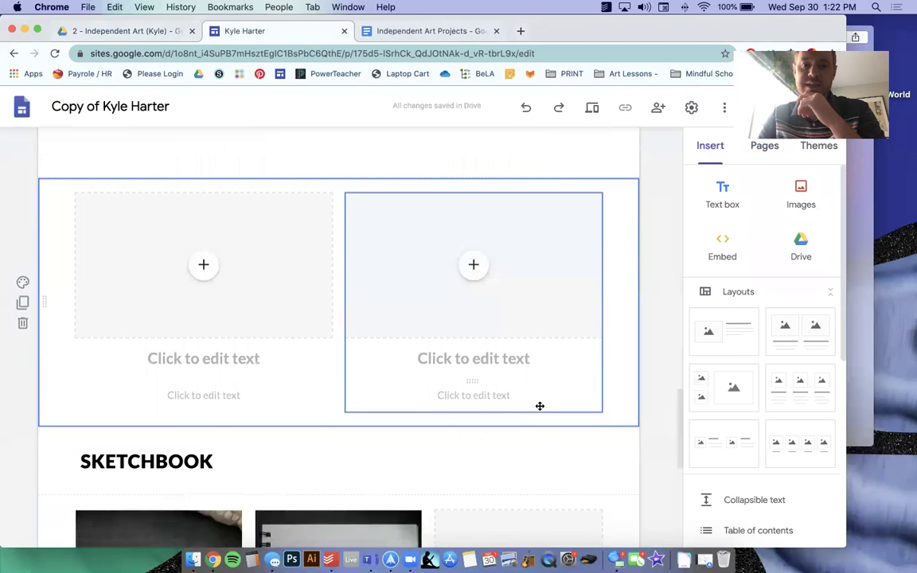
Title both cards of the new row 'Digital Art'
{"action": "left_click", "coordinate": [242, 358]}
{"action": "type", "text": "Dogot"}
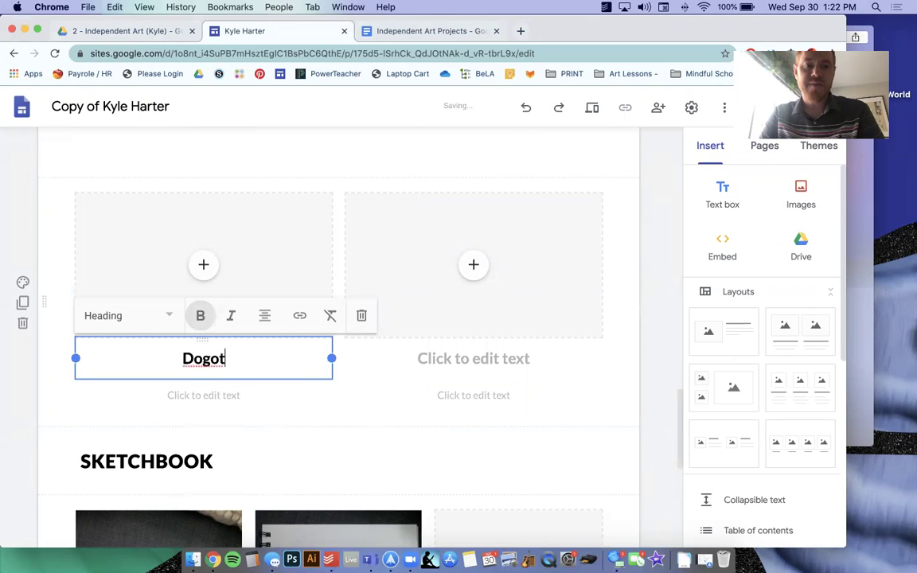
{"action": "key", "text": "BackSpace"}
{"action": "type", "text": "ig"}
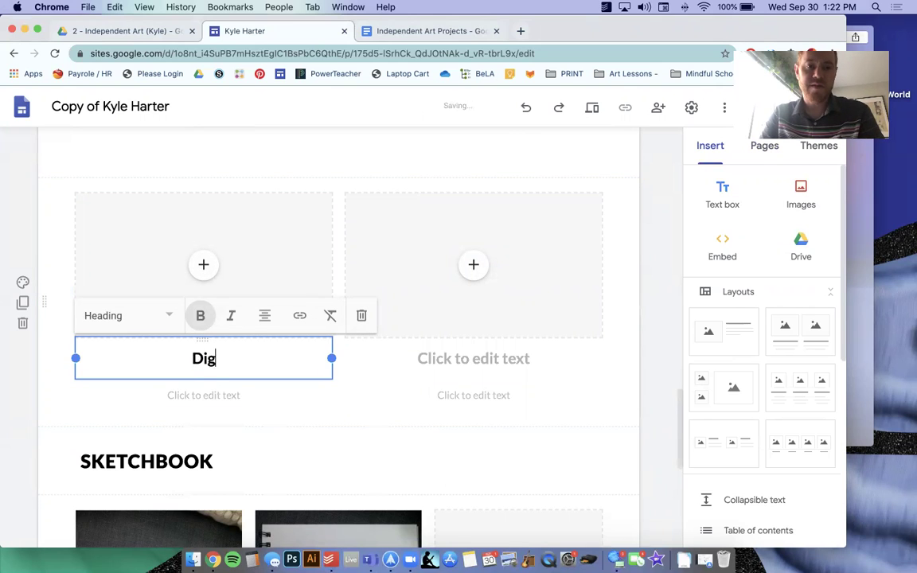
{"action": "type", "text": "ital Art"}
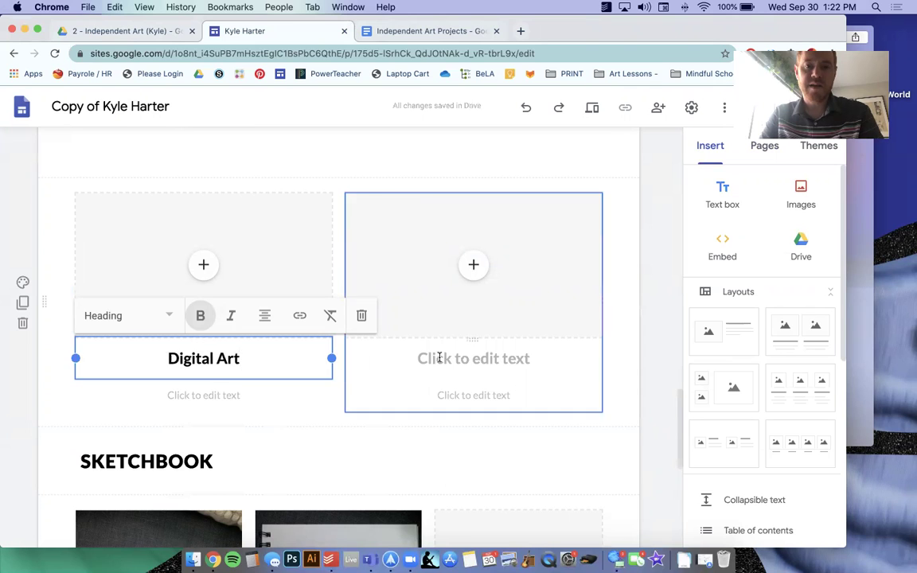
{"action": "left_click", "coordinate": [438, 358]}
{"action": "type", "text": "Digital "}
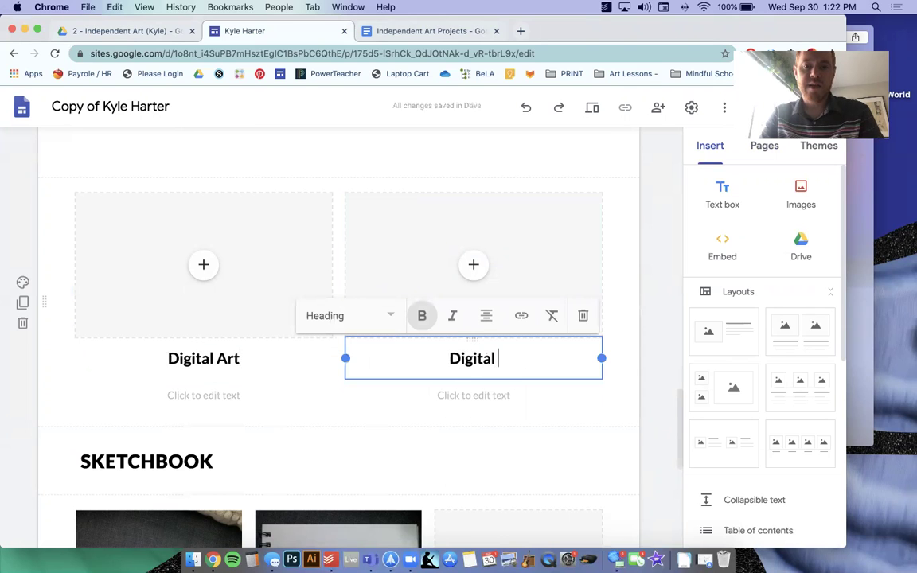
{"action": "type", "text": "Art"}
Check the Digital Drawing card's date caption as a reference for the new captions
{"action": "left_click", "coordinate": [211, 392]}
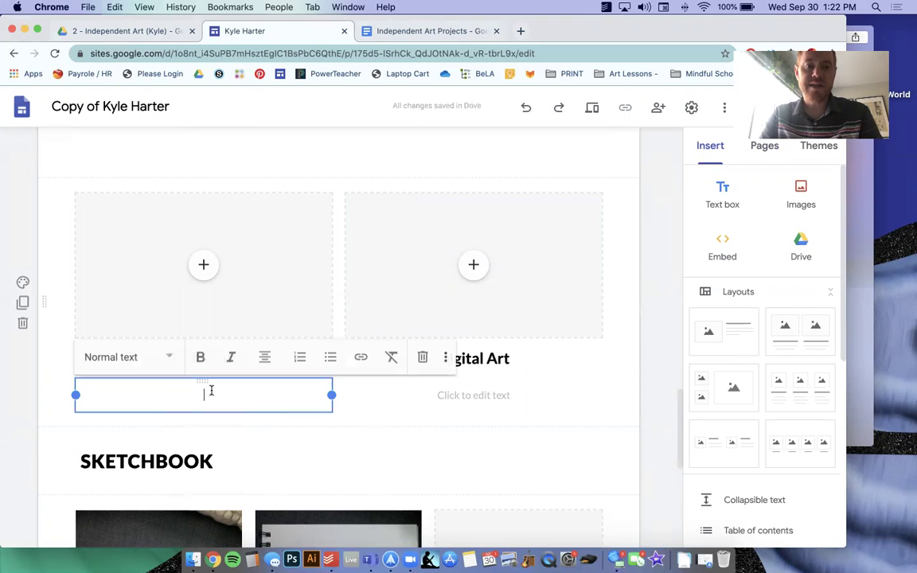
{"action": "scroll", "coordinate": [221, 321], "scroll_direction": "up", "scroll_amount": 2}
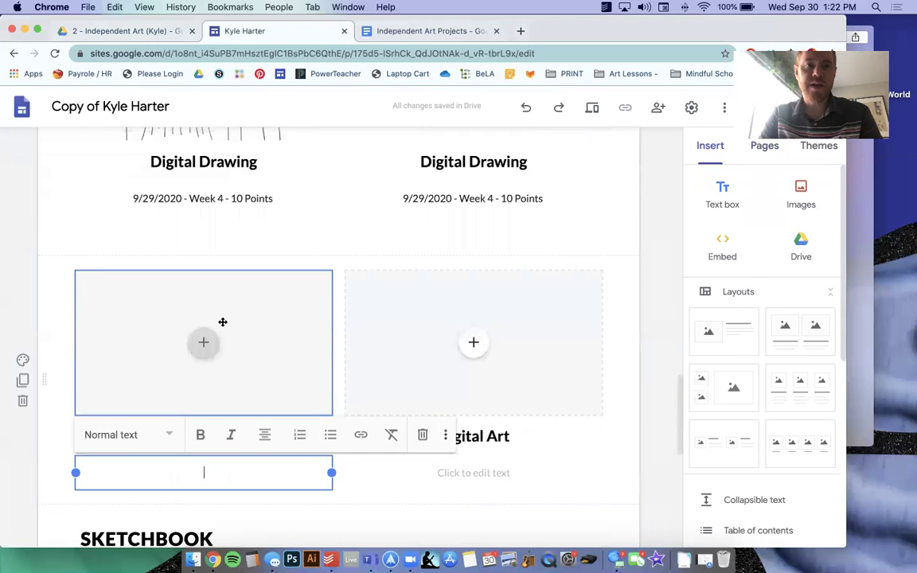
{"action": "triple_click", "coordinate": [196, 199]}
{"action": "left_click", "coordinate": [208, 198]}
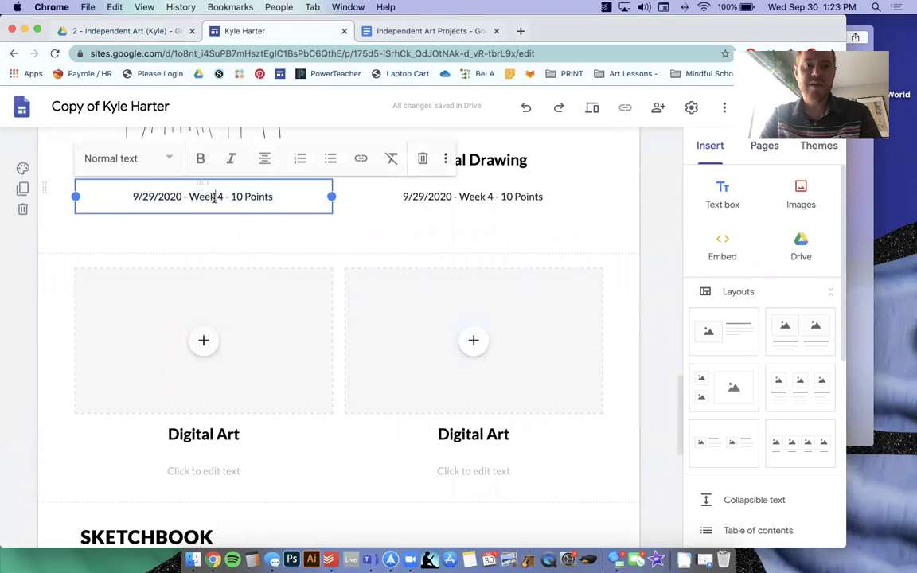
{"action": "triple_click", "coordinate": [213, 198]}
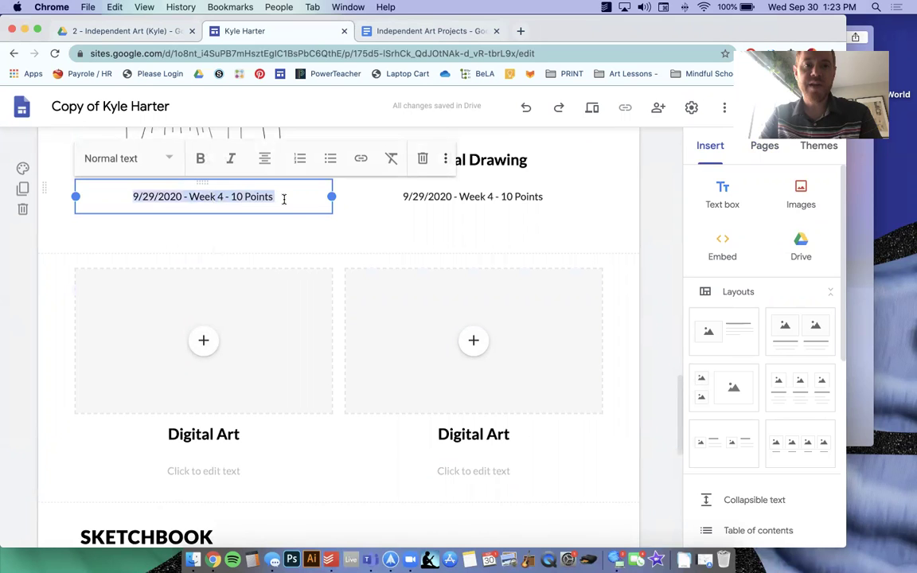
{"action": "scroll", "coordinate": [284, 199], "scroll_direction": "up", "scroll_amount": 5}
{"action": "scroll", "coordinate": [283, 199], "scroll_direction": "left", "scroll_amount": 3}
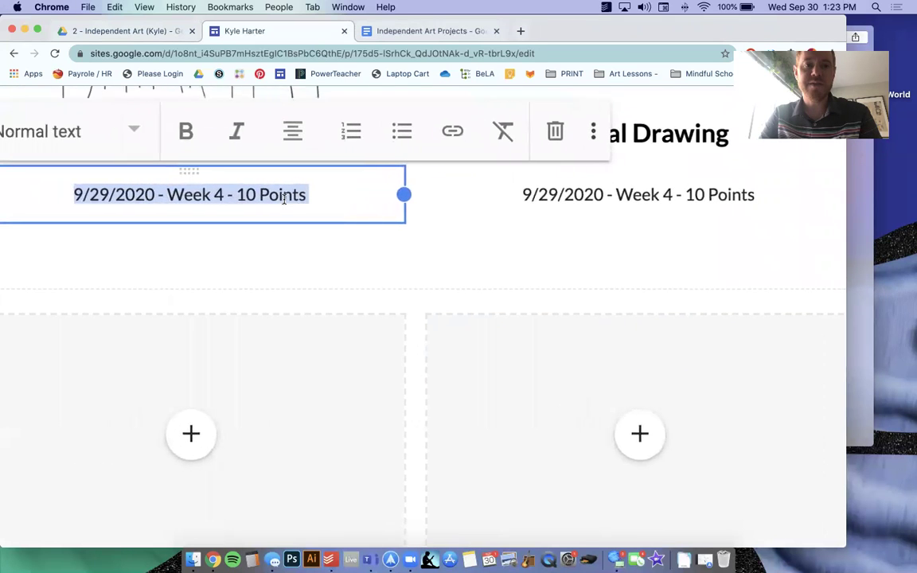
{"action": "scroll", "coordinate": [283, 199], "scroll_direction": "down", "scroll_amount": 3}
{"action": "scroll", "coordinate": [283, 199], "scroll_direction": "down", "scroll_amount": 2}
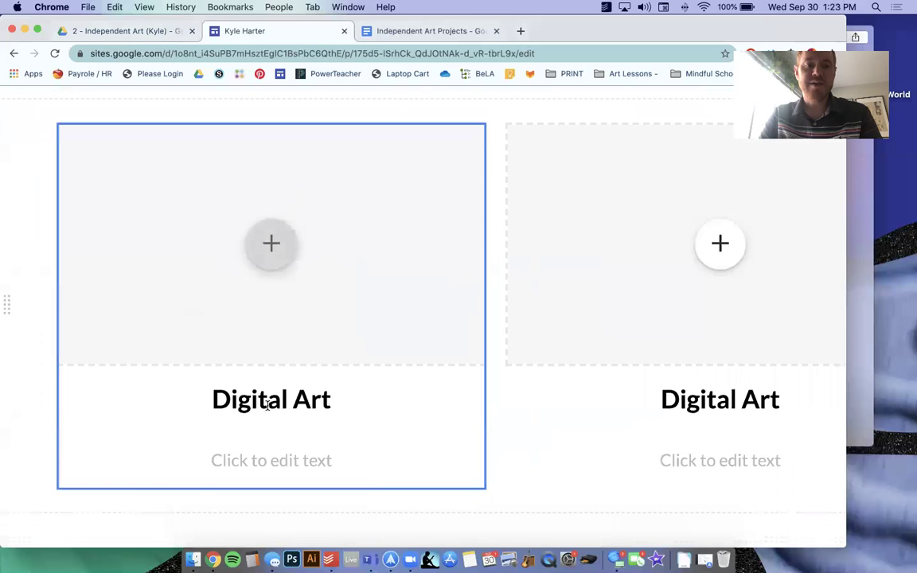
Caption the left Digital Art card '9/30/2020 - WEEK 8 - 10 points'
{"action": "left_click", "coordinate": [259, 460]}
{"action": "type", "text": "9/"}
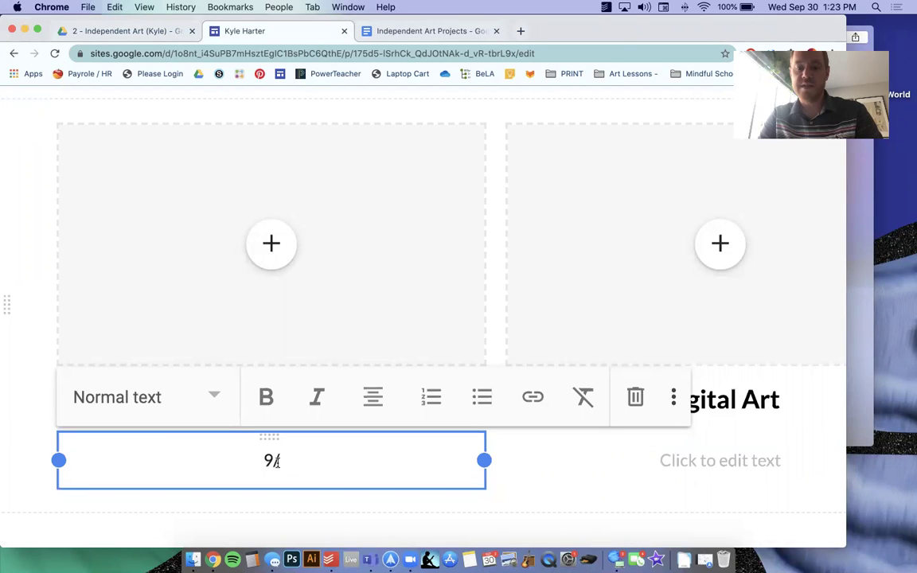
{"action": "type", "text": "30/"}
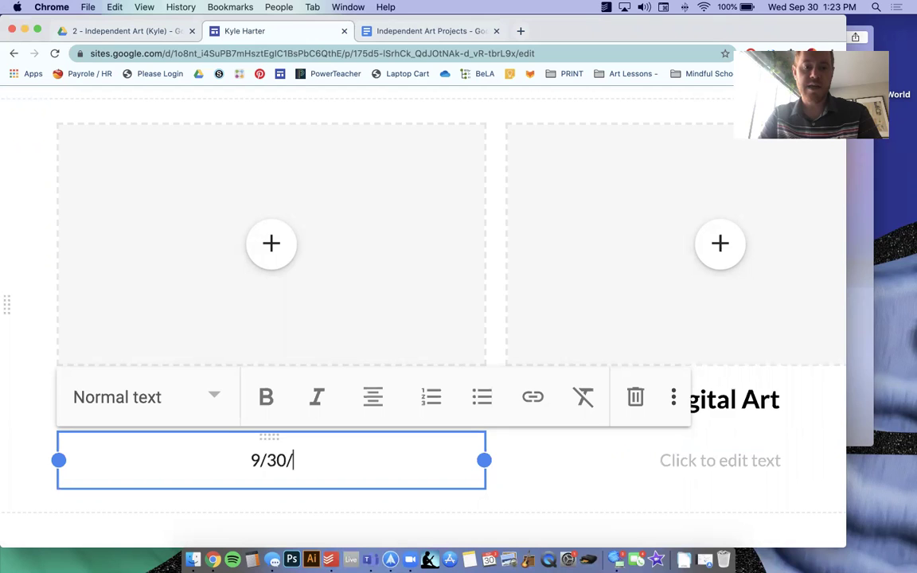
{"action": "type", "text": "2020 - "}
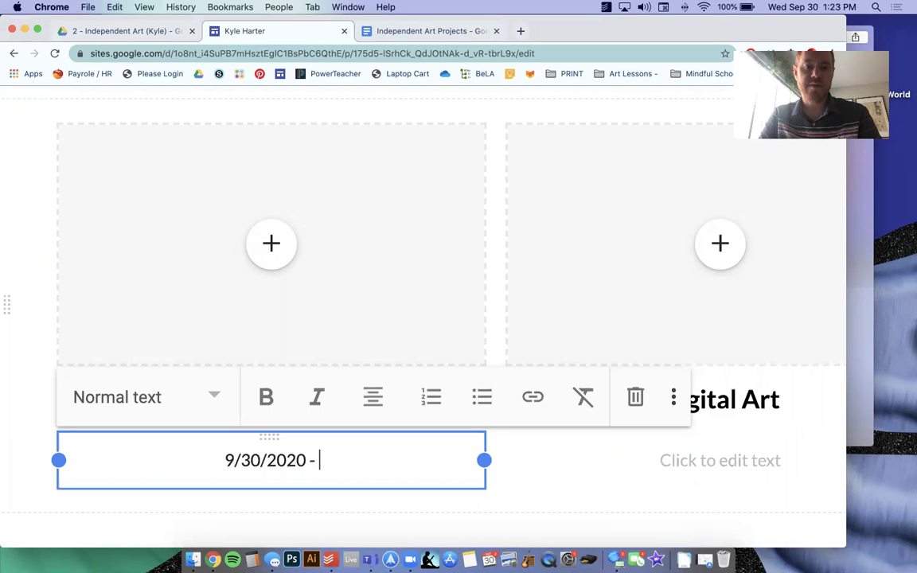
{"action": "type", "text": "WEEK *"}
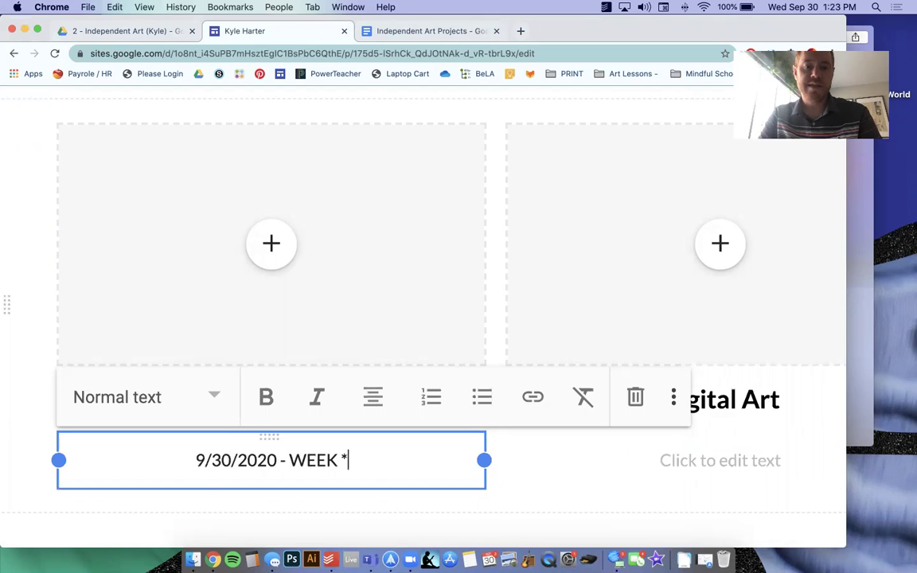
{"action": "key", "text": "BackSpace"}
{"action": "type", "text": "8 "}
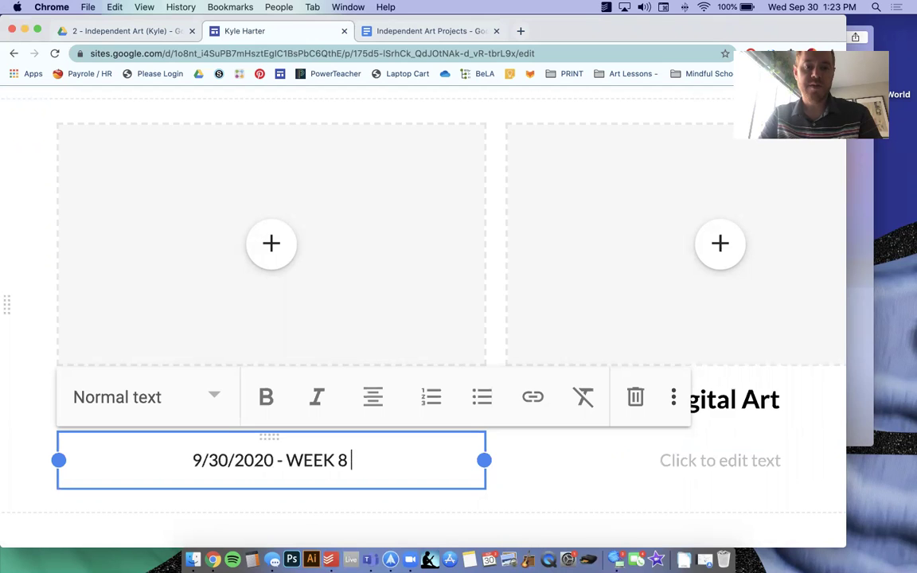
{"action": "type", "text": "- 10 p"}
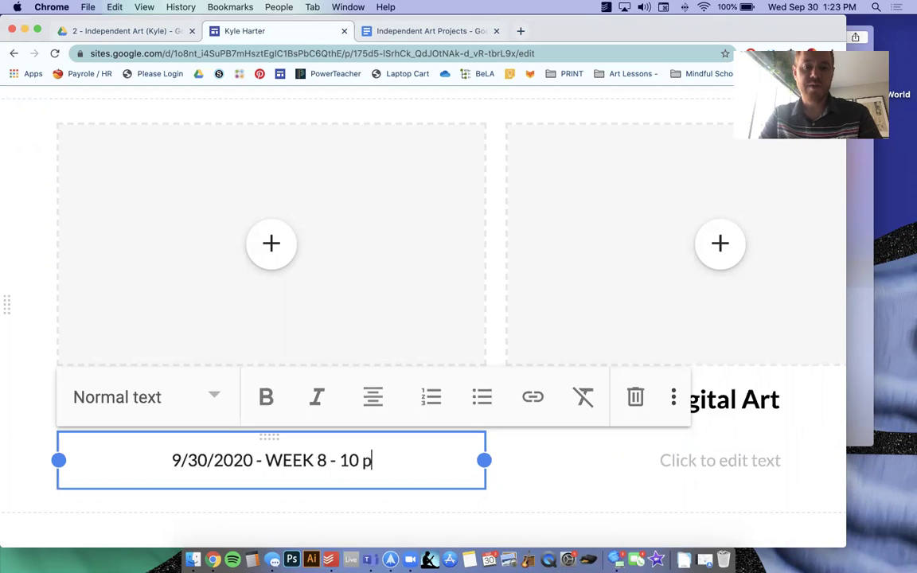
{"action": "type", "text": "oints"}
{"action": "left_click", "coordinate": [519, 481]}
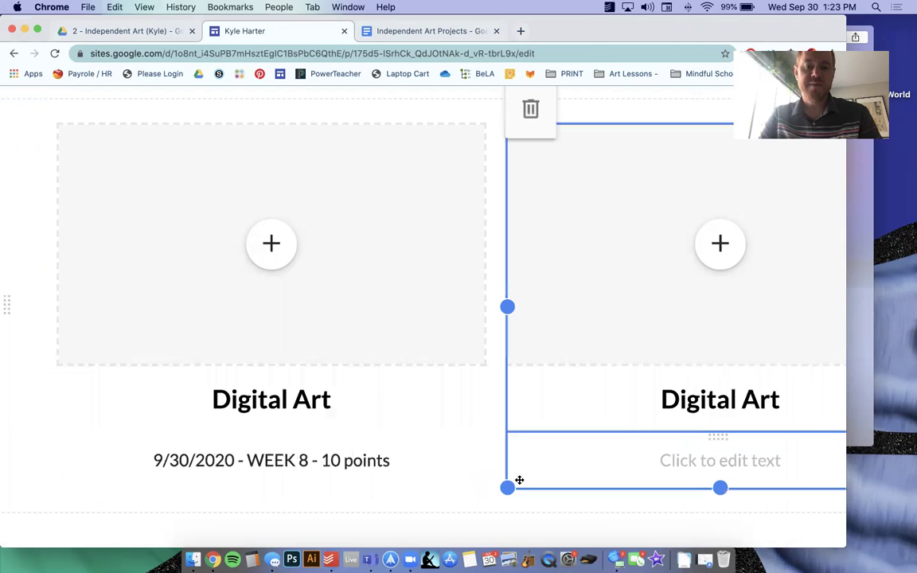
Copy that caption and paste it under the right Digital Art card
{"action": "scroll", "coordinate": [459, 426], "scroll_direction": "up", "scroll_amount": 1}
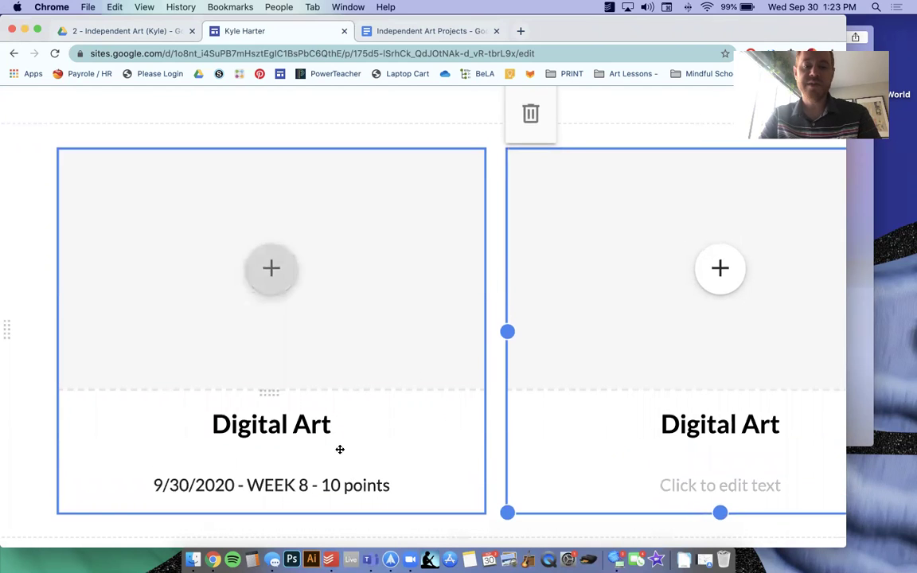
{"action": "triple_click", "coordinate": [329, 482]}
{"action": "key", "text": "super+c"}
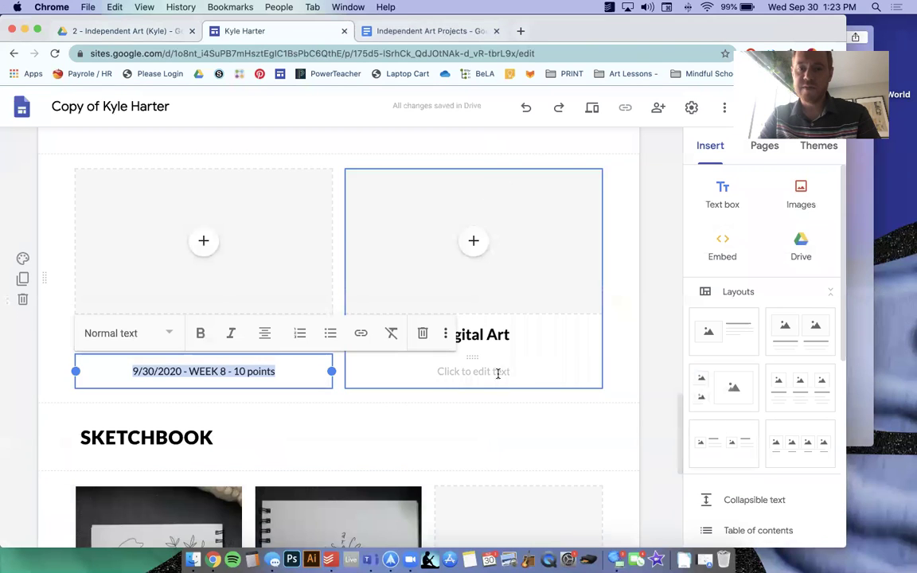
{"action": "left_click", "coordinate": [486, 373]}
{"action": "key", "text": "super+v"}
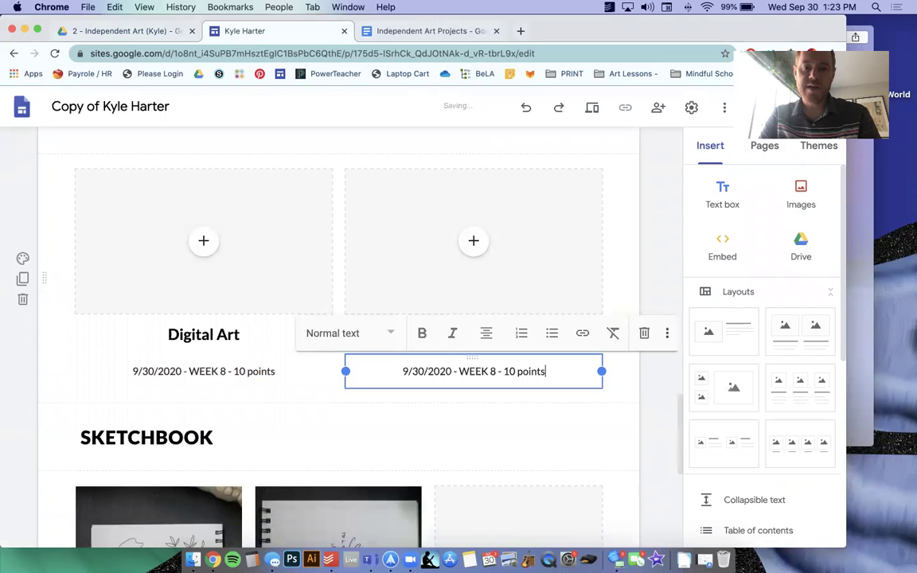
Insert the boy-and-dog drawing from the Independent Art Drive folder into the left card
{"action": "left_click", "coordinate": [338, 402]}
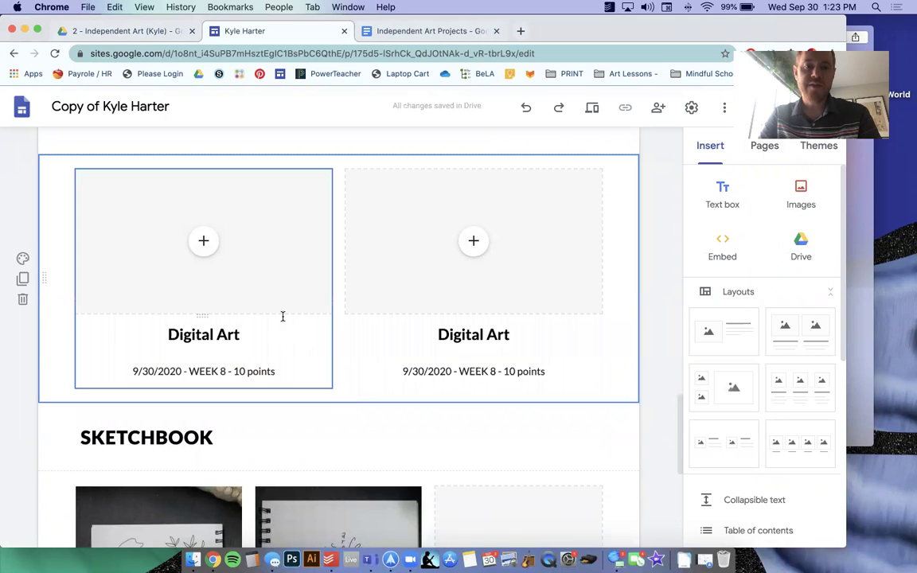
{"action": "left_click", "coordinate": [204, 243]}
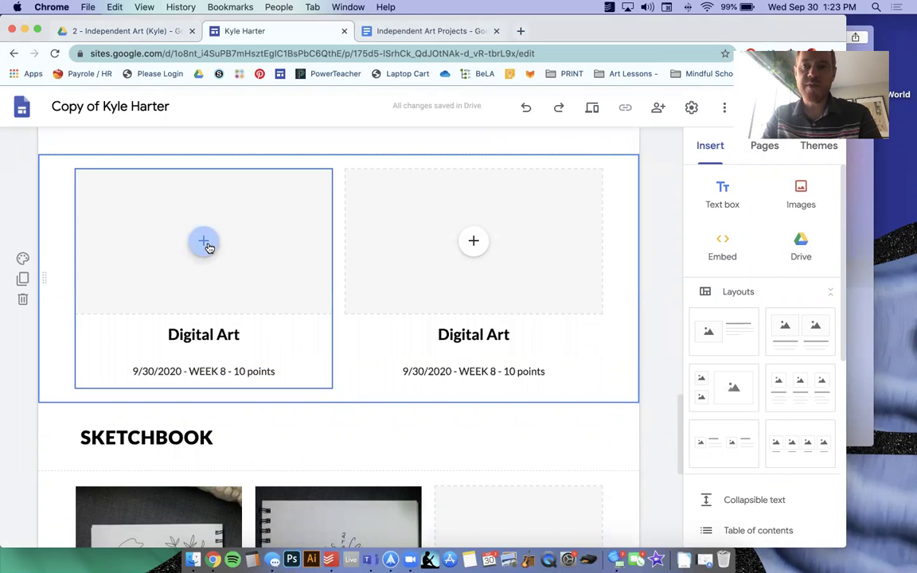
{"action": "left_click", "coordinate": [273, 249]}
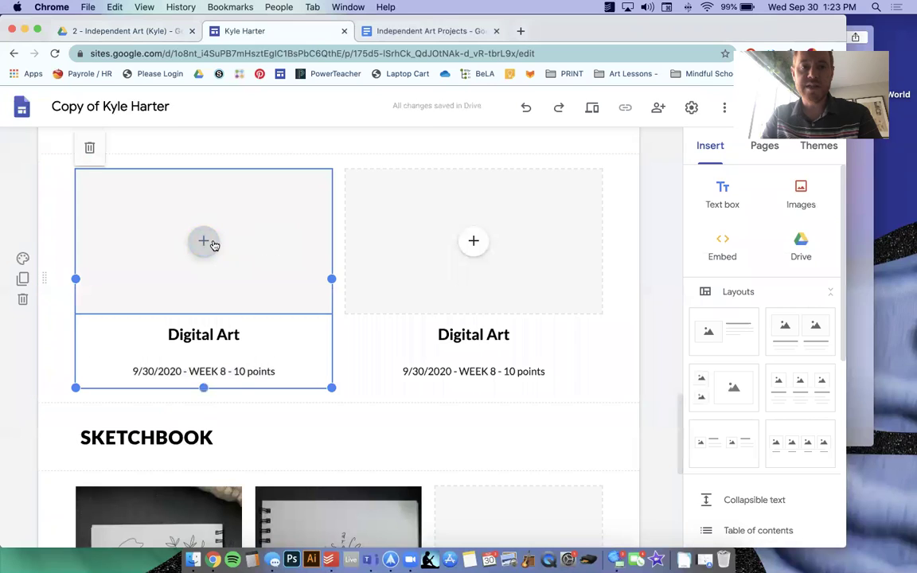
{"action": "left_click", "coordinate": [204, 243]}
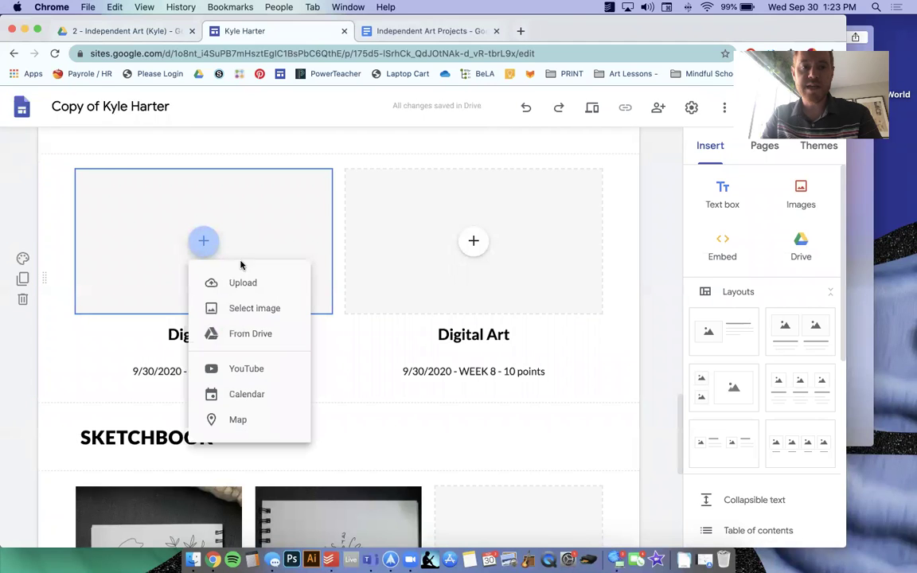
{"action": "left_click", "coordinate": [253, 334]}
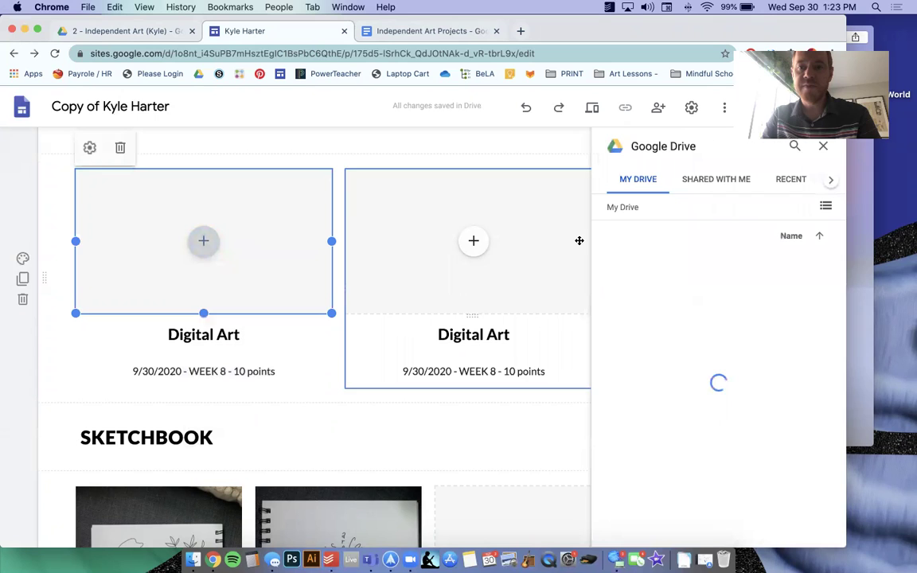
{"action": "double_click", "coordinate": [689, 276]}
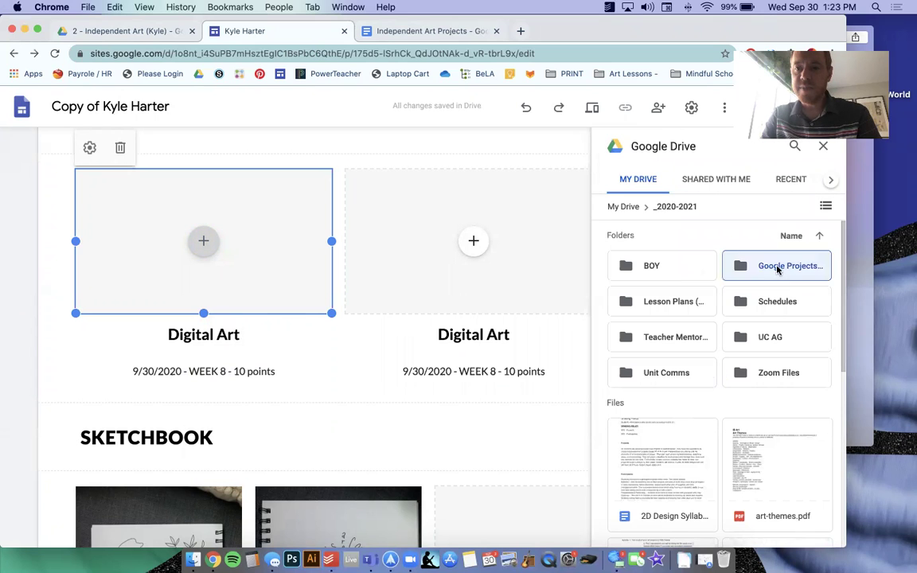
{"action": "double_click", "coordinate": [752, 266]}
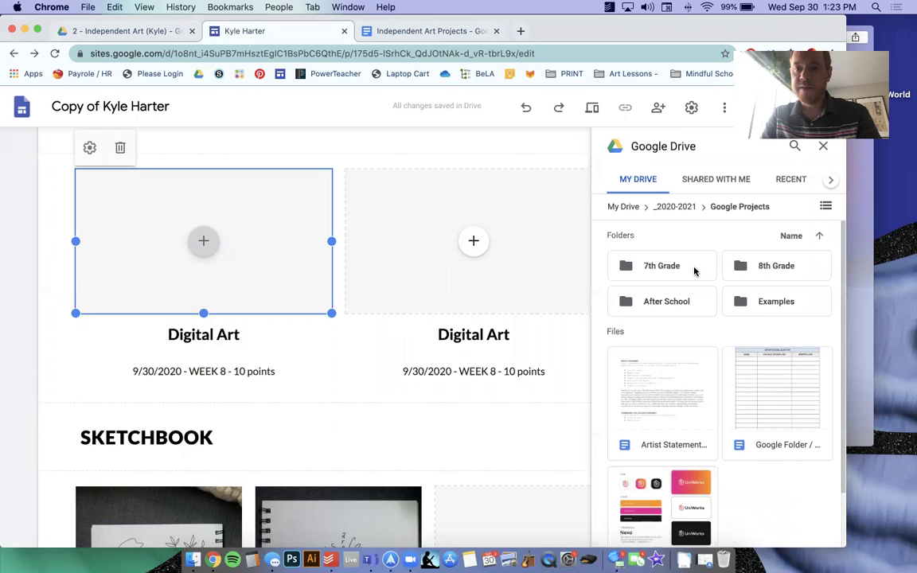
{"action": "double_click", "coordinate": [695, 272]}
{"action": "double_click", "coordinate": [771, 380]}
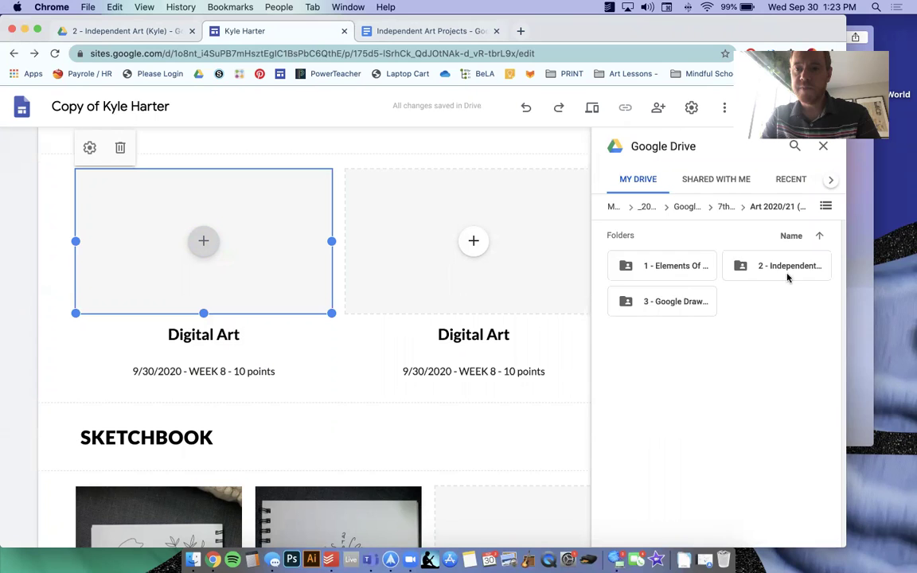
{"action": "double_click", "coordinate": [787, 269]}
{"action": "scroll", "coordinate": [761, 325], "scroll_direction": "down", "scroll_amount": 2}
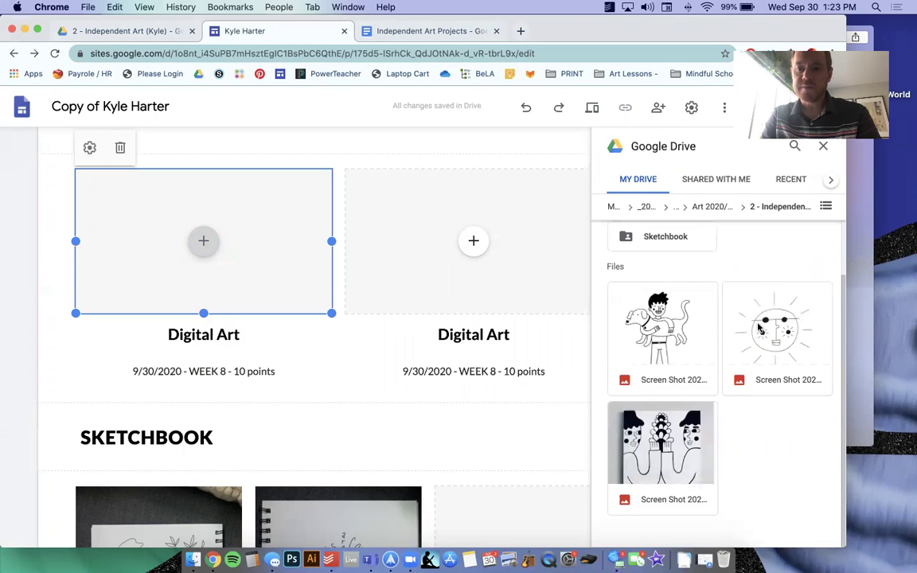
{"action": "left_click", "coordinate": [688, 333]}
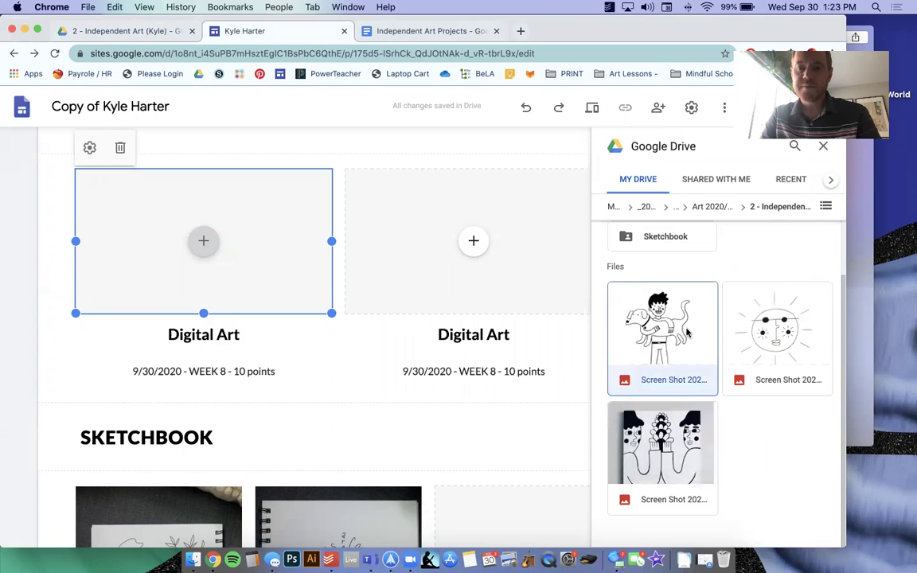
Insert the sun drawing from Drive into the right card
{"action": "left_click", "coordinate": [470, 242]}
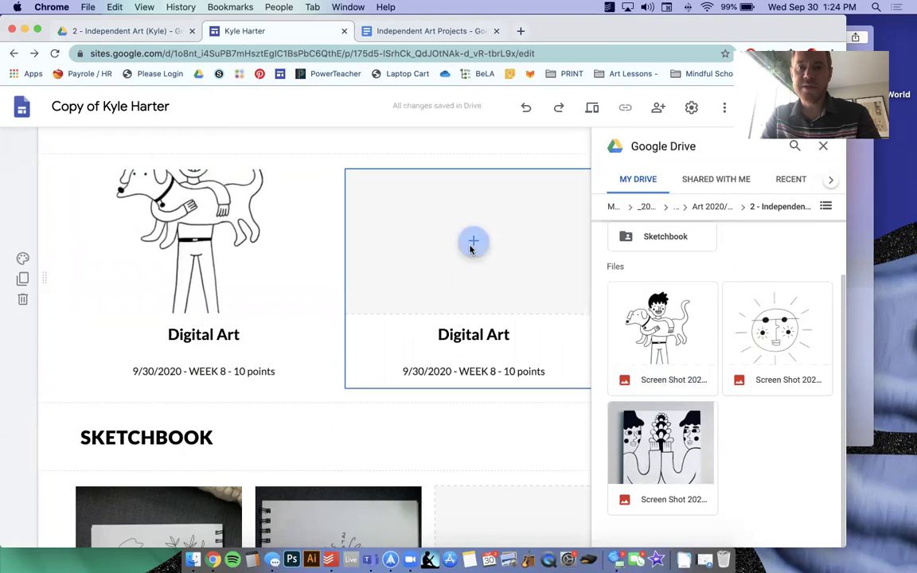
{"action": "left_click", "coordinate": [754, 316]}
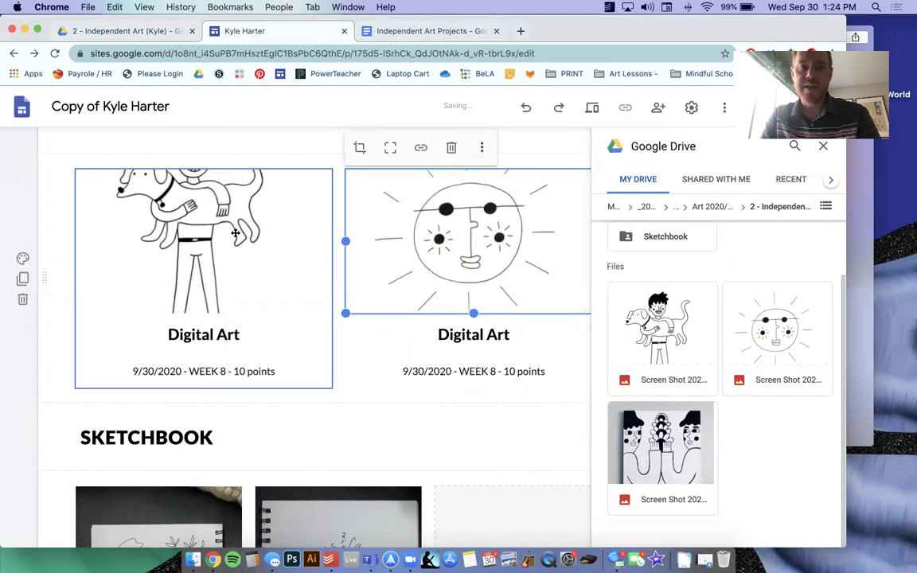
{"action": "left_click", "coordinate": [406, 426]}
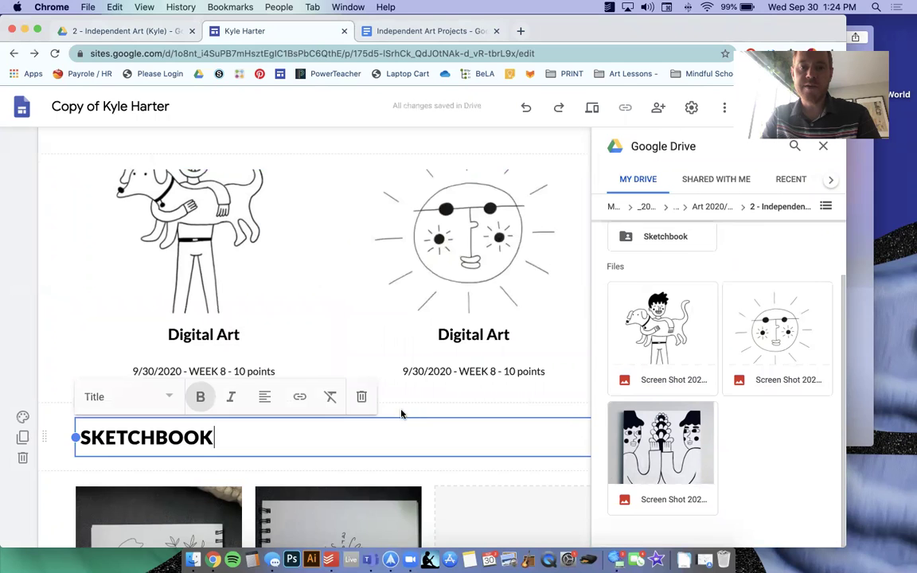
Uncrop both the boy-and-dog and sun images, then close the Drive panel
{"action": "scroll", "coordinate": [404, 402], "scroll_direction": "up", "scroll_amount": 1}
{"action": "scroll", "coordinate": [404, 402], "scroll_direction": "up", "scroll_amount": 1}
{"action": "left_click", "coordinate": [182, 251]}
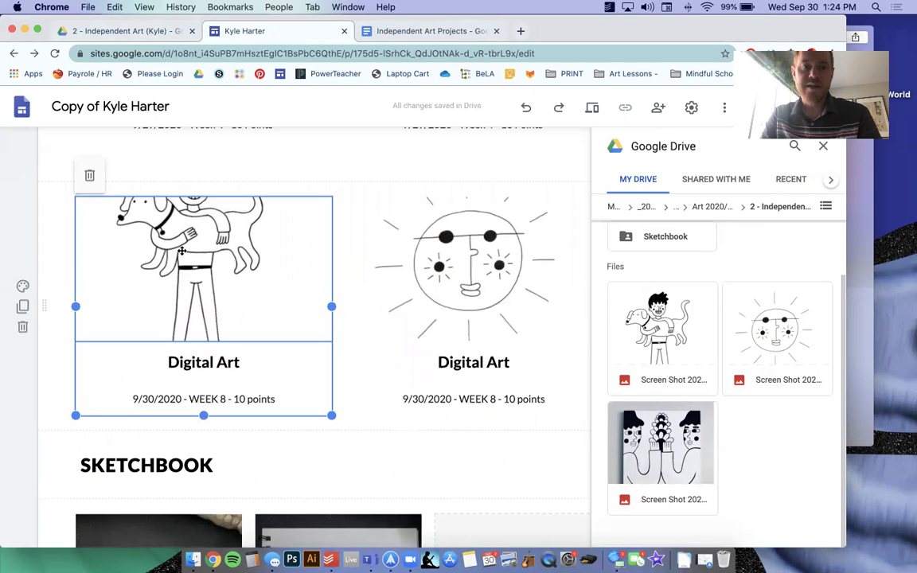
{"action": "left_click", "coordinate": [182, 251]}
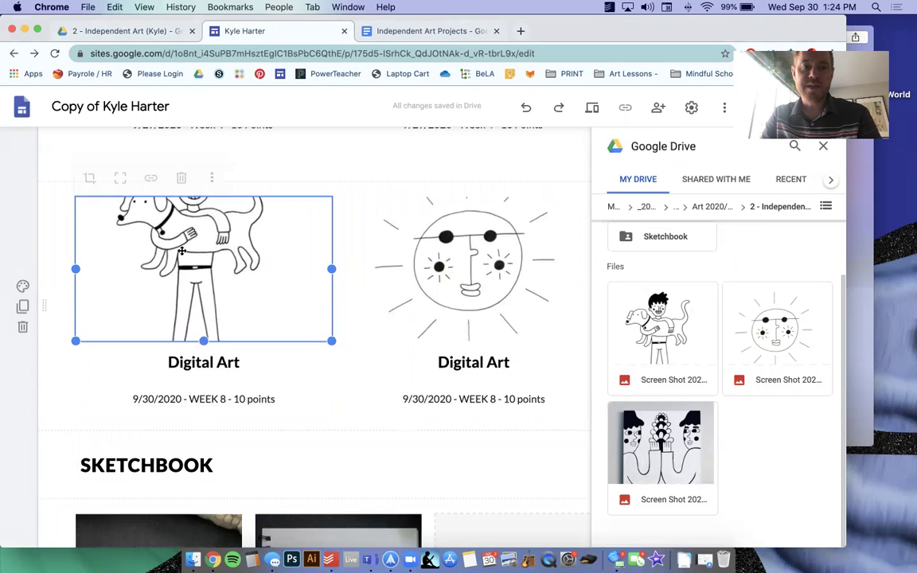
{"action": "left_click", "coordinate": [125, 181]}
{"action": "left_click", "coordinate": [448, 258]}
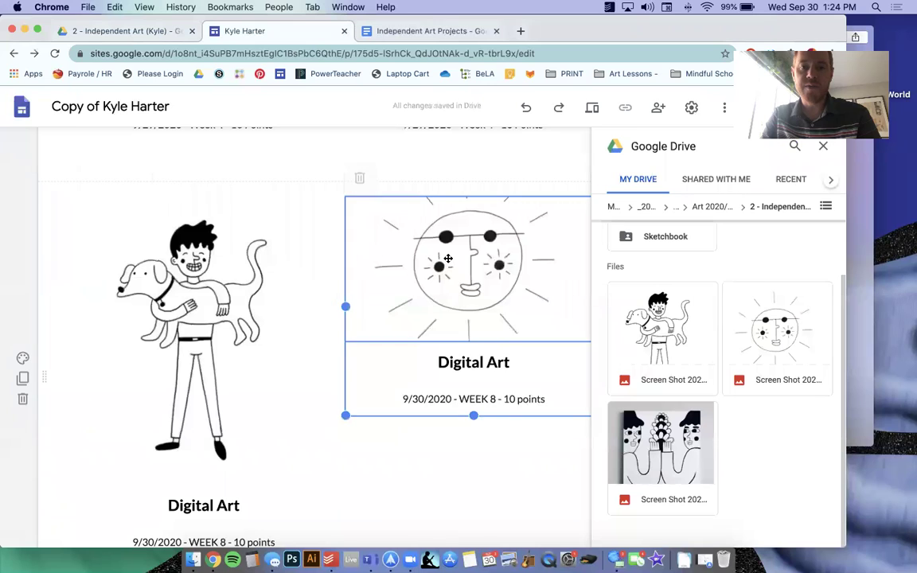
{"action": "left_click", "coordinate": [391, 182]}
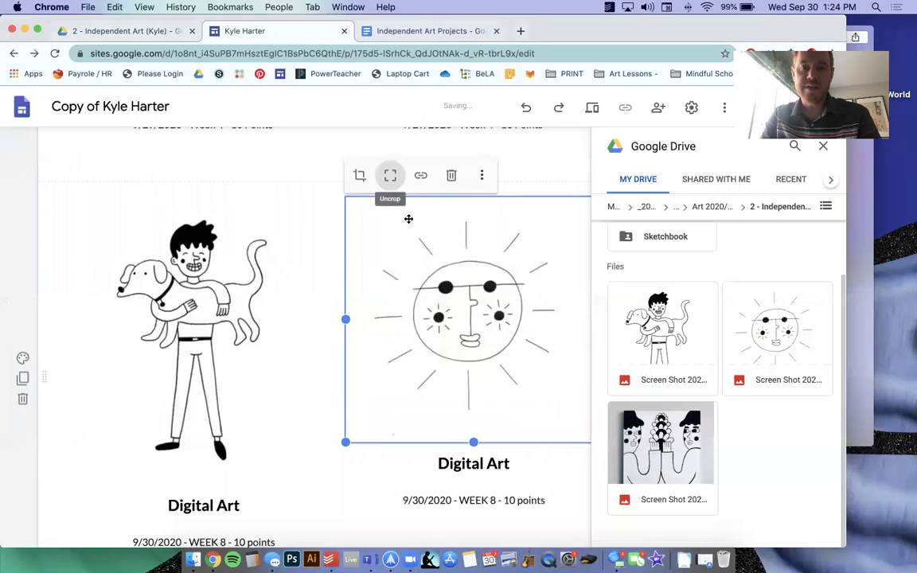
{"action": "scroll", "coordinate": [390, 318], "scroll_direction": "down", "scroll_amount": 3}
{"action": "left_click", "coordinate": [258, 231]}
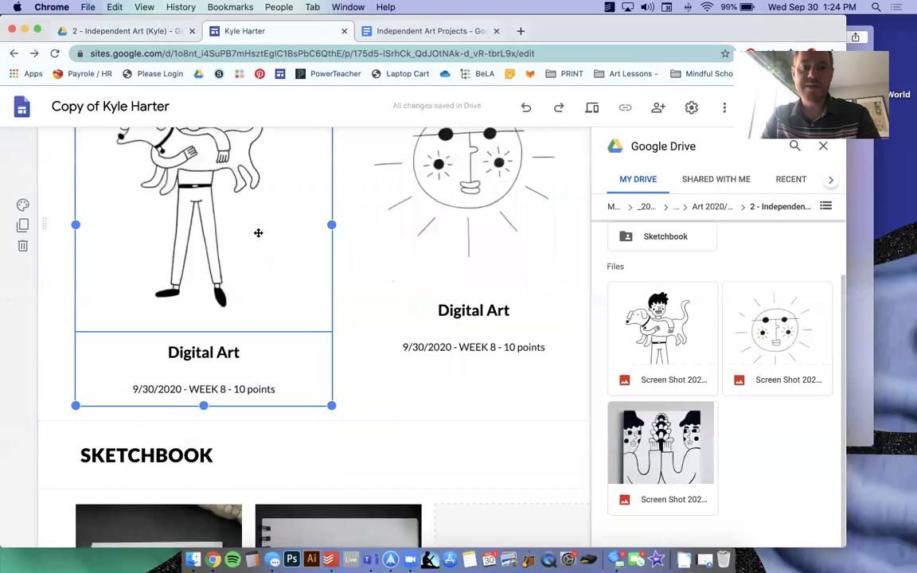
{"action": "left_click", "coordinate": [438, 225]}
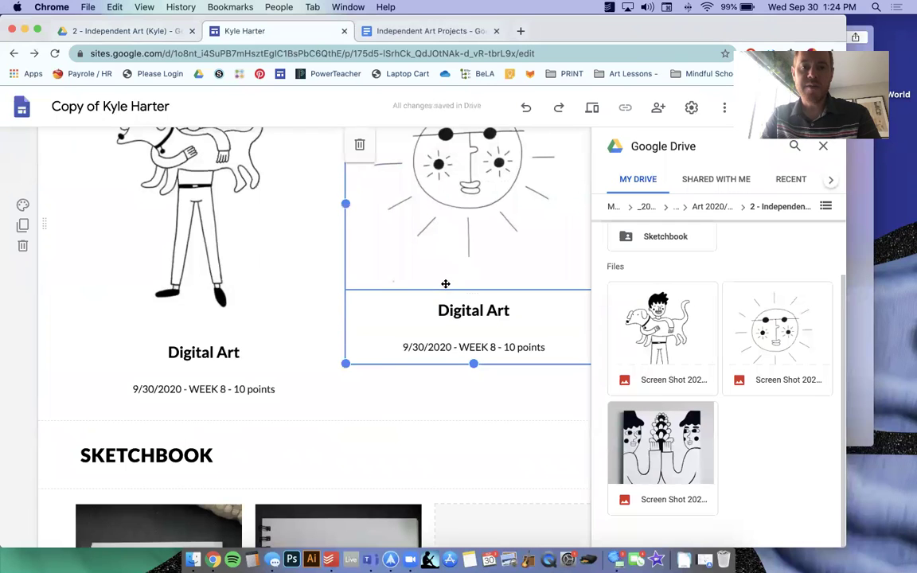
{"action": "left_click", "coordinate": [823, 146]}
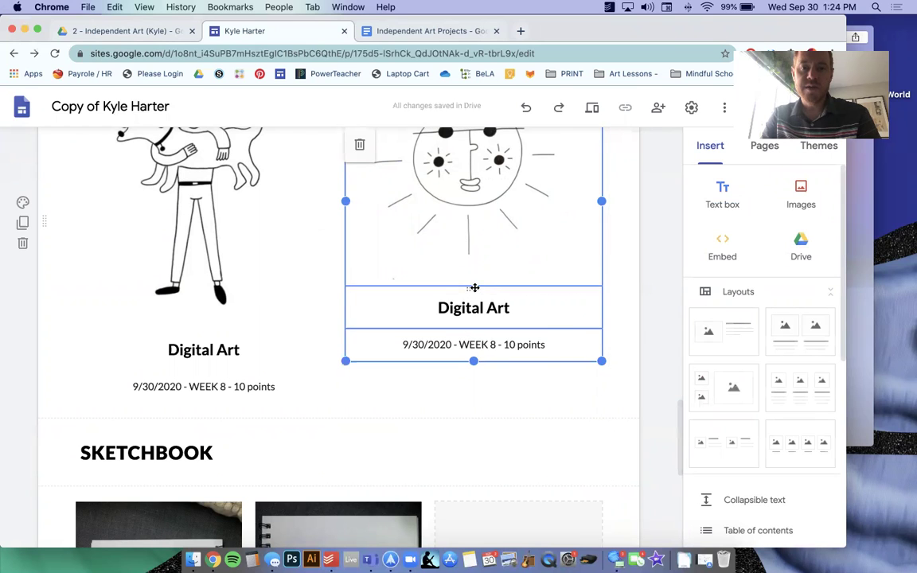
Stretch the sun image taller to match the boy-and-dog image
{"action": "left_click_drag", "start_coordinate": [474, 287], "coordinate": [473, 279]}
{"action": "left_click", "coordinate": [465, 272]}
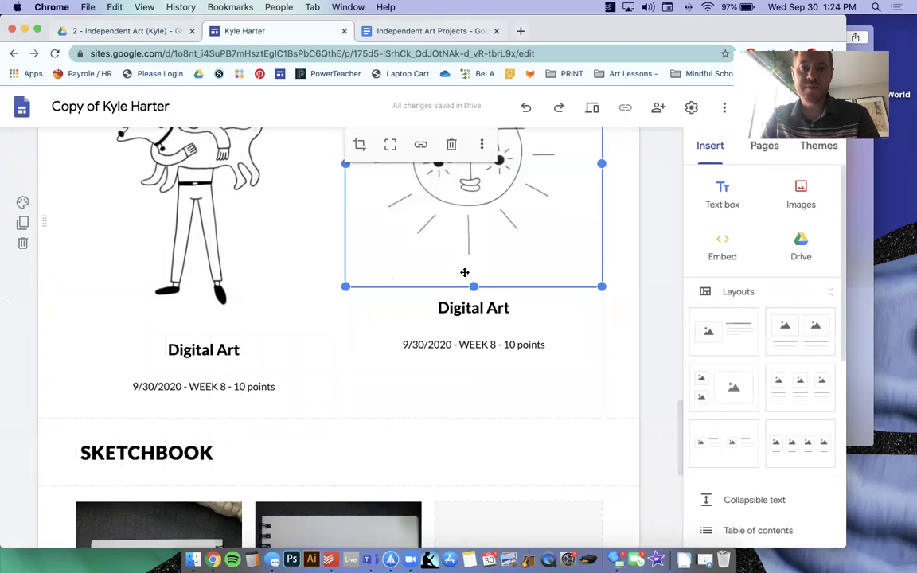
{"action": "left_click_drag", "start_coordinate": [475, 288], "coordinate": [473, 327]}
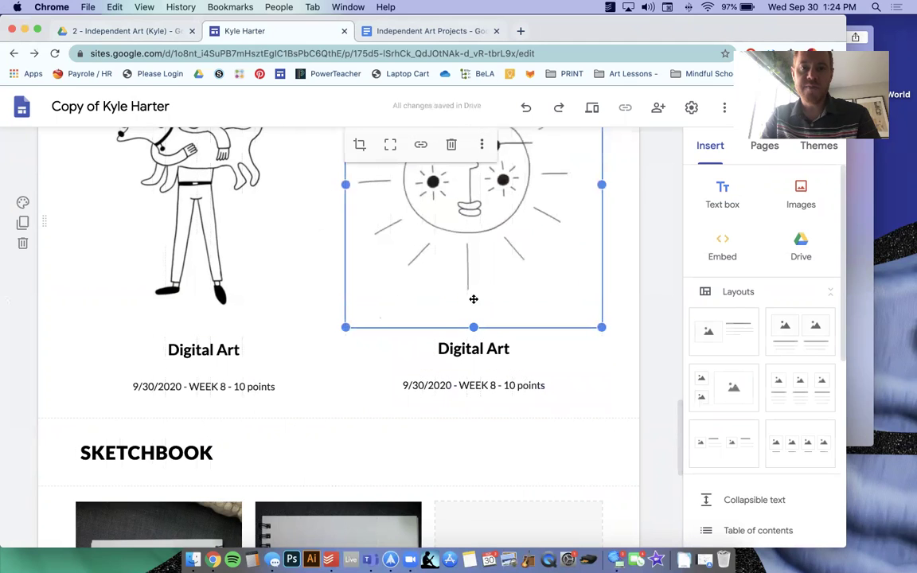
{"action": "left_click", "coordinate": [565, 351]}
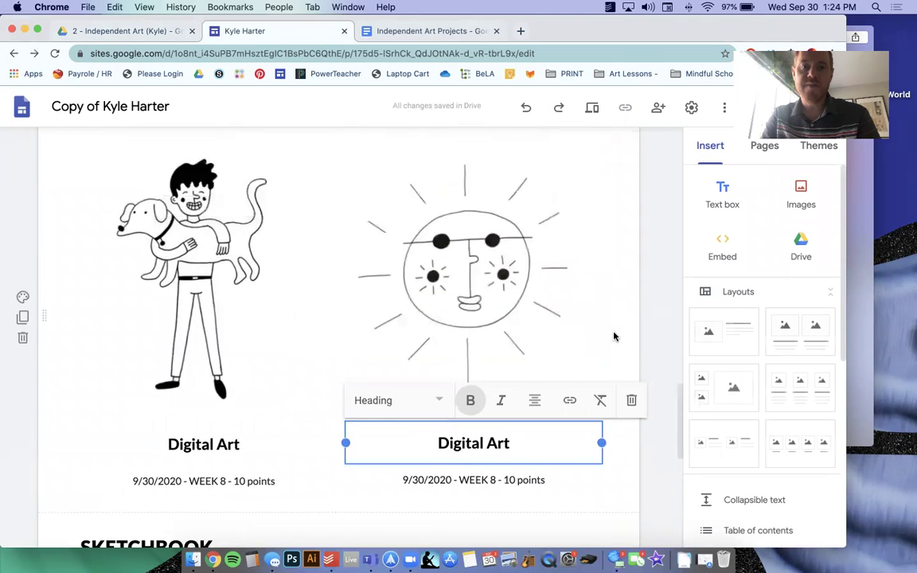
{"action": "left_click", "coordinate": [230, 330]}
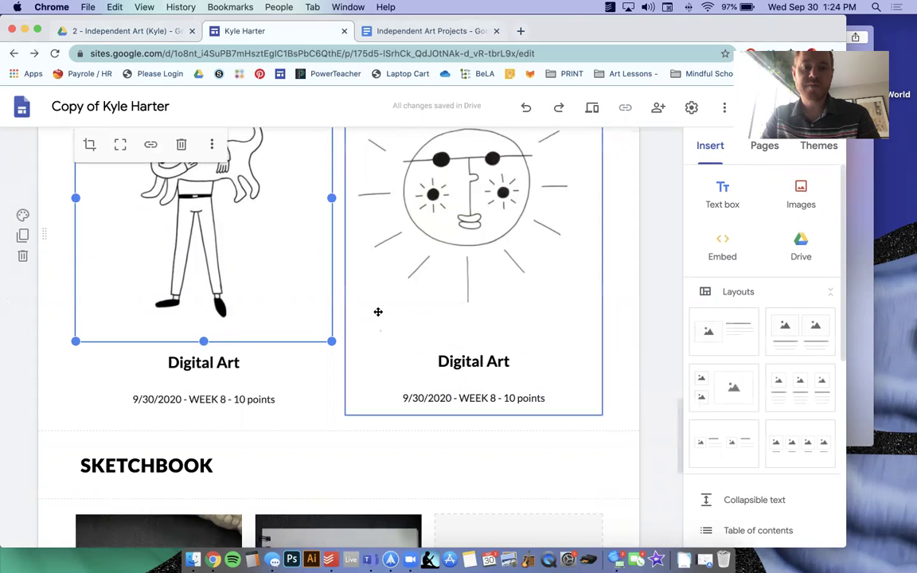
{"action": "left_click", "coordinate": [570, 314]}
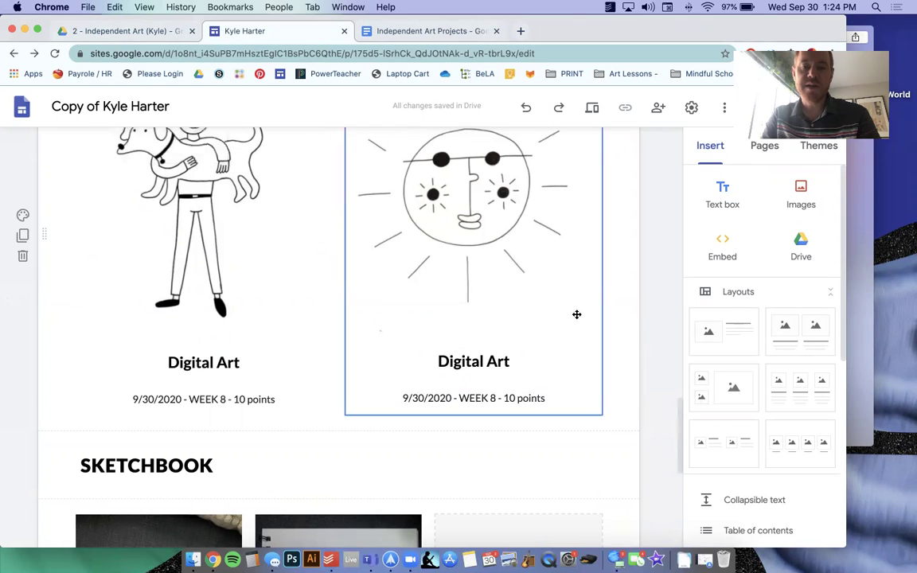
{"action": "scroll", "coordinate": [576, 314], "scroll_direction": "up", "scroll_amount": 5}
{"action": "scroll", "coordinate": [576, 315], "scroll_direction": "up", "scroll_amount": 5}
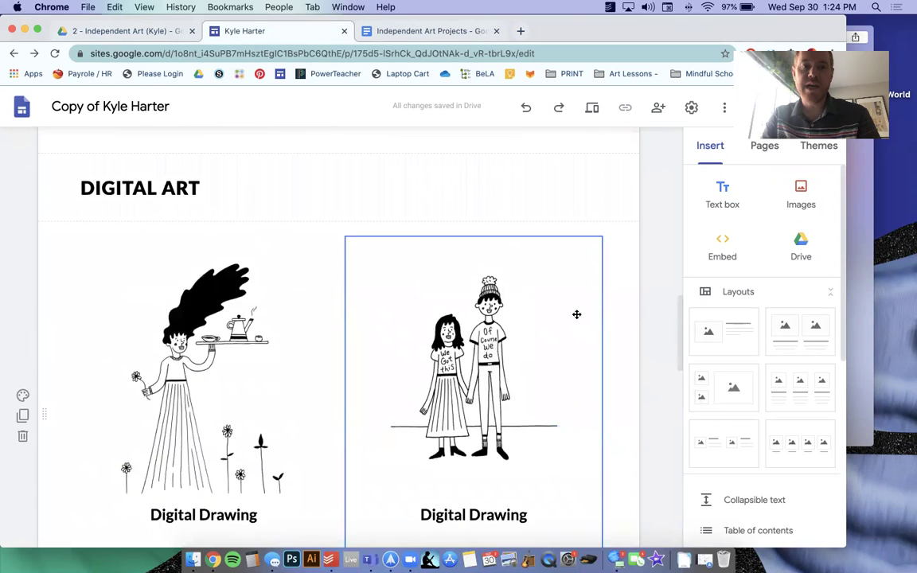
{"action": "scroll", "coordinate": [576, 315], "scroll_direction": "up", "scroll_amount": 5}
{"action": "scroll", "coordinate": [557, 315], "scroll_direction": "up", "scroll_amount": 3}
{"action": "scroll", "coordinate": [556, 314], "scroll_direction": "down", "scroll_amount": 2}
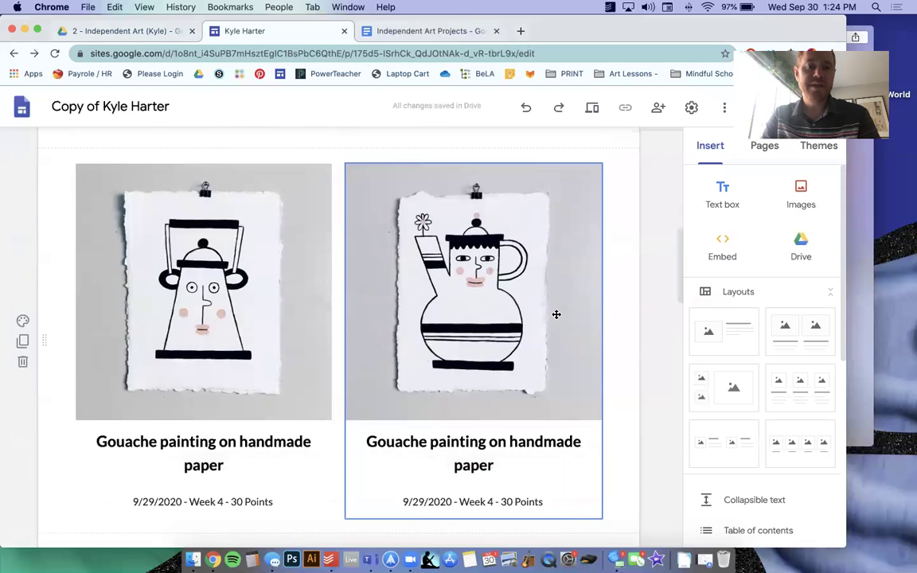
{"action": "scroll", "coordinate": [556, 315], "scroll_direction": "down", "scroll_amount": 2}
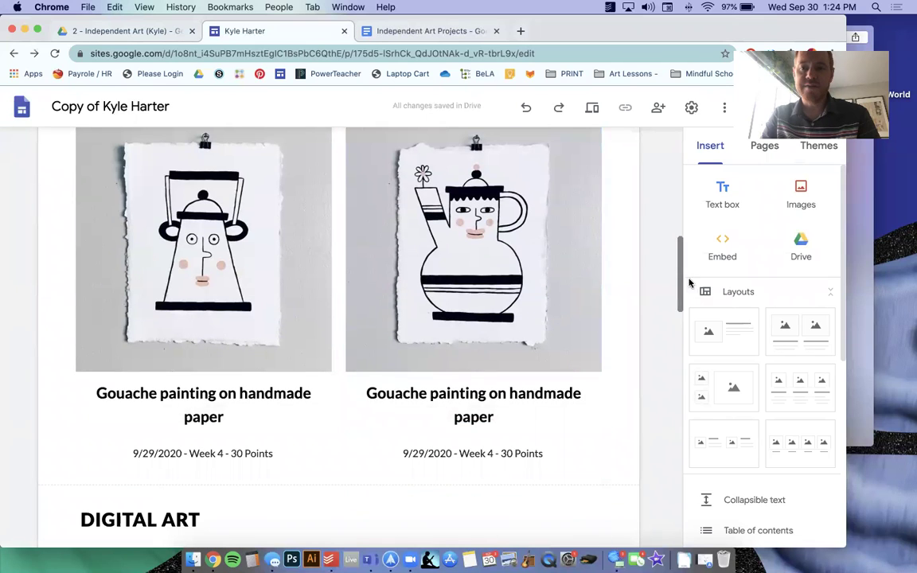
Add an image-and-text row above DIGITAL ART titled 'GOUACHE PAINTING'
{"action": "left_click_drag", "start_coordinate": [730, 325], "coordinate": [490, 382]}
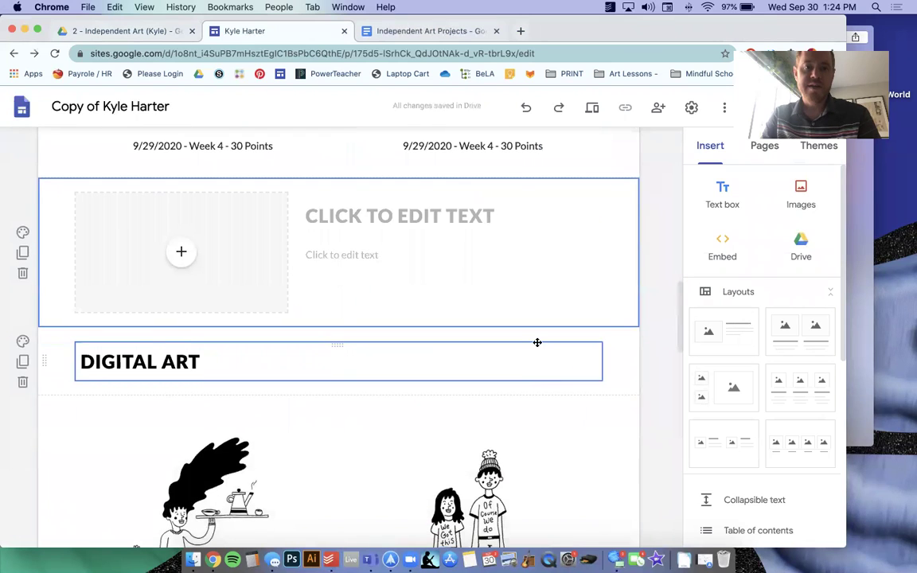
{"action": "left_click", "coordinate": [434, 223]}
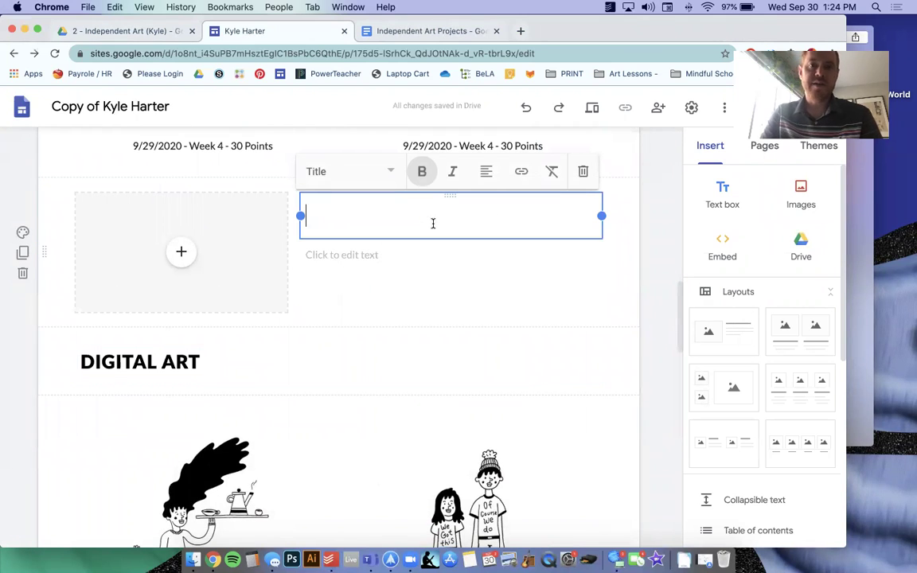
{"action": "type", "text": "GOU"}
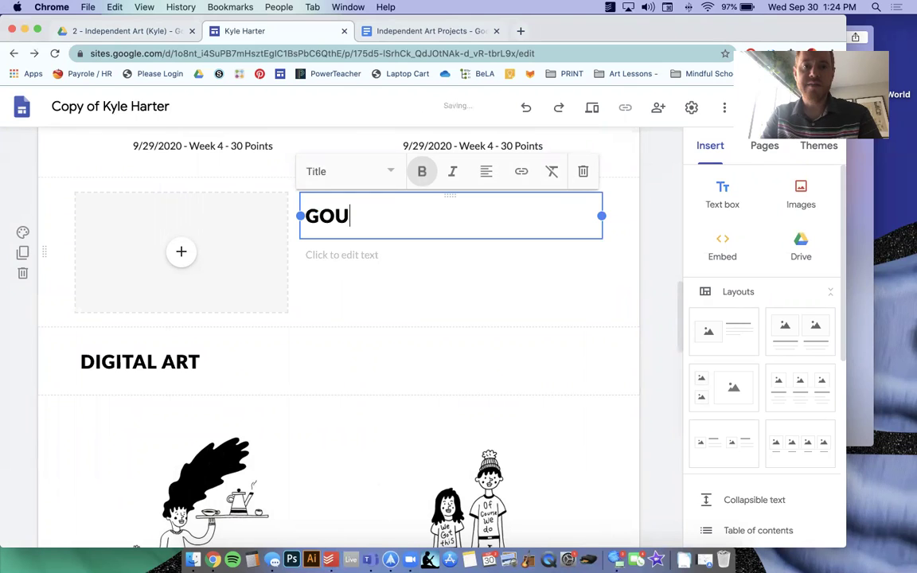
{"action": "type", "text": "ACHE PAI"}
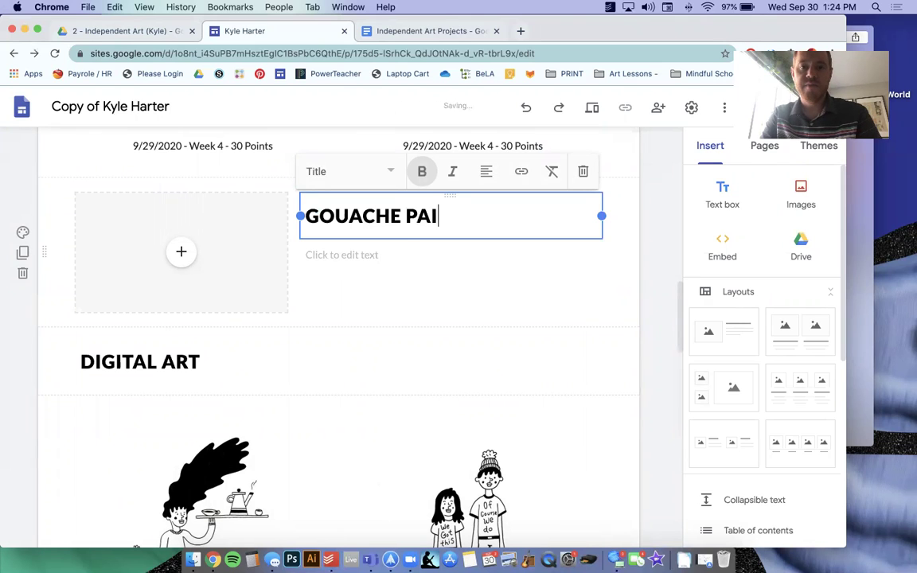
{"action": "type", "text": "NTING"}
Caption the new row '9/30/2020 - WEEK 8 - 30 POINTS'
{"action": "left_click", "coordinate": [399, 253]}
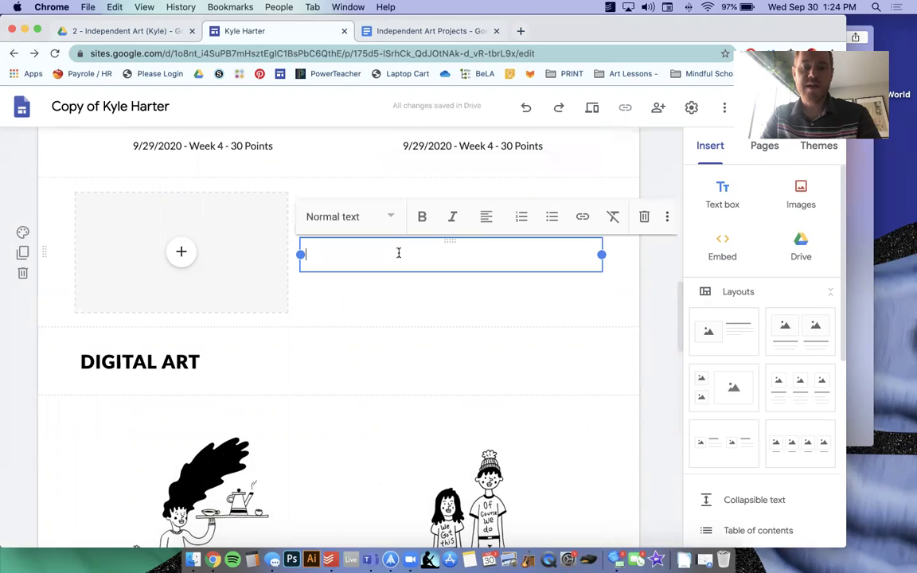
{"action": "type", "text": "9/30/"}
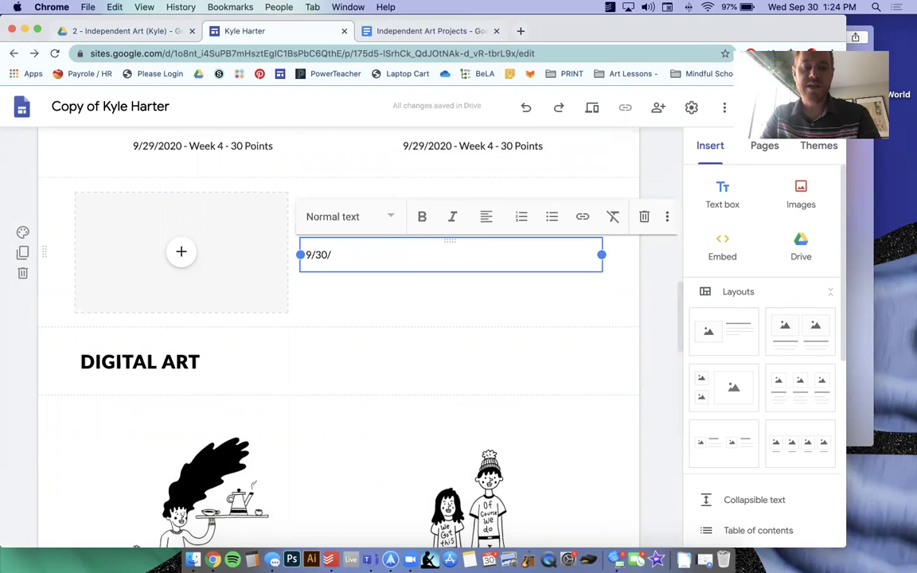
{"action": "type", "text": "2020 - WEEK 8 -"}
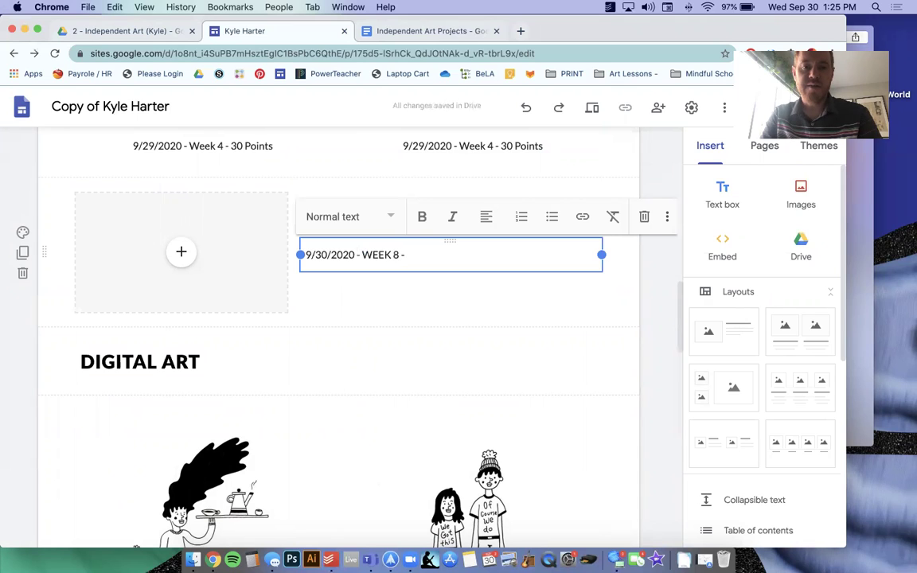
{"action": "type", "text": "30 Point"}
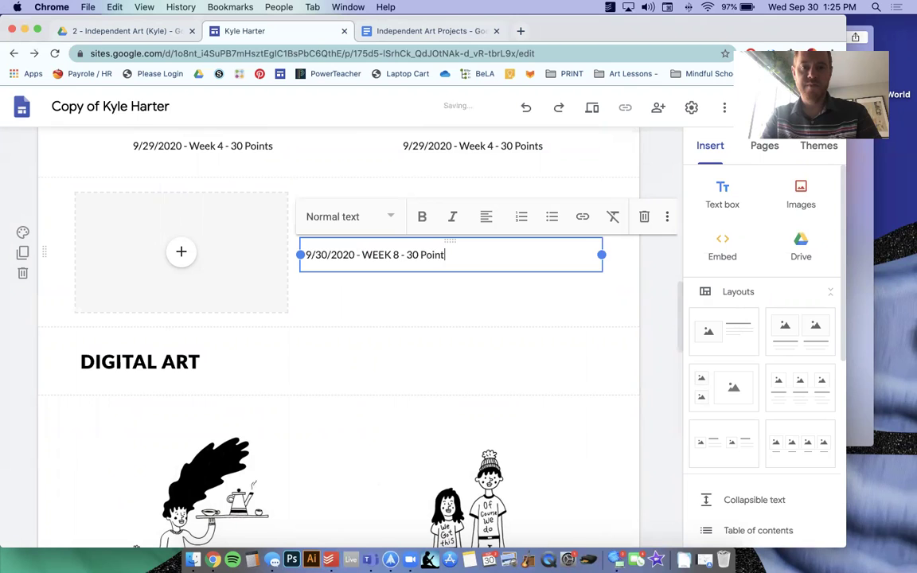
{"action": "type", "text": "s"}
{"action": "key", "text": "BackSpace"}
{"action": "key", "text": "BackSpace"}
{"action": "key", "text": "BackSpace"}
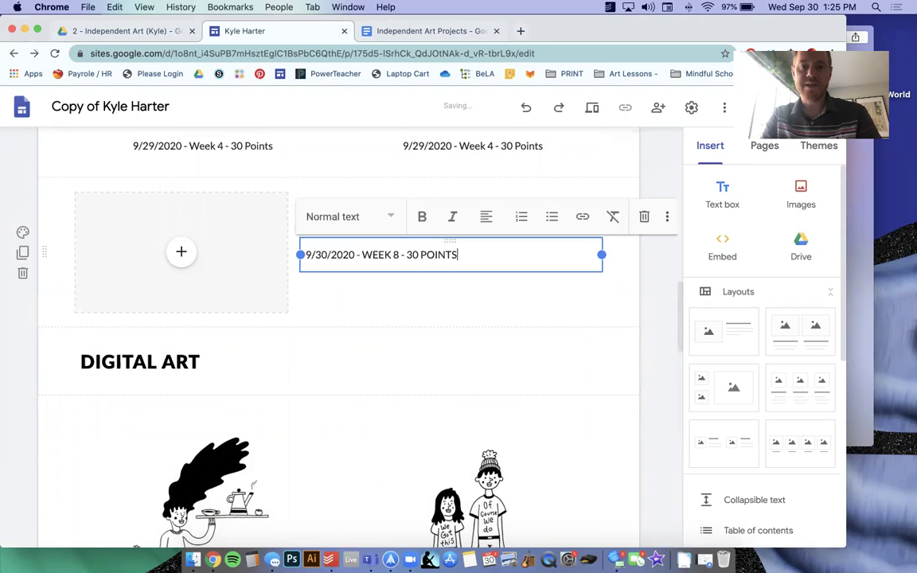
{"action": "triple_click", "coordinate": [427, 257]}
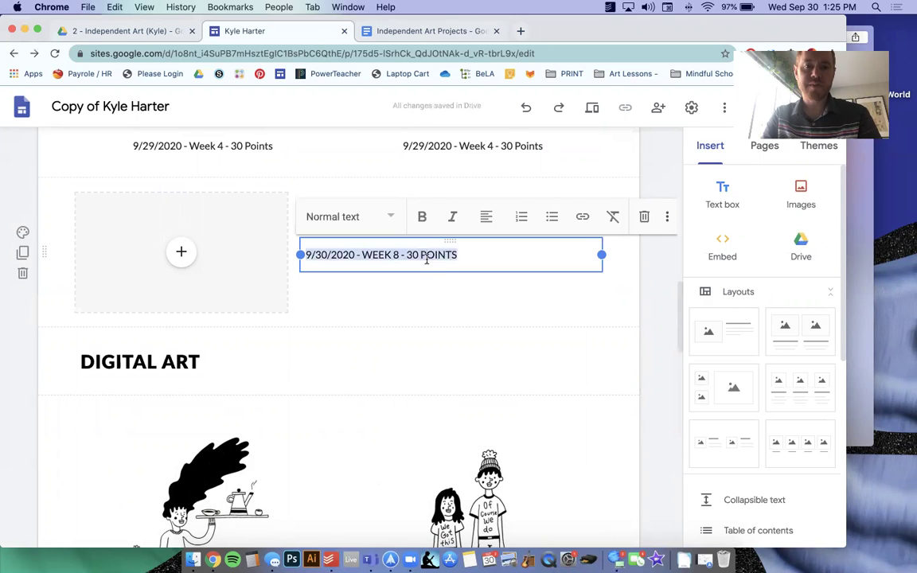
{"action": "left_click", "coordinate": [379, 296]}
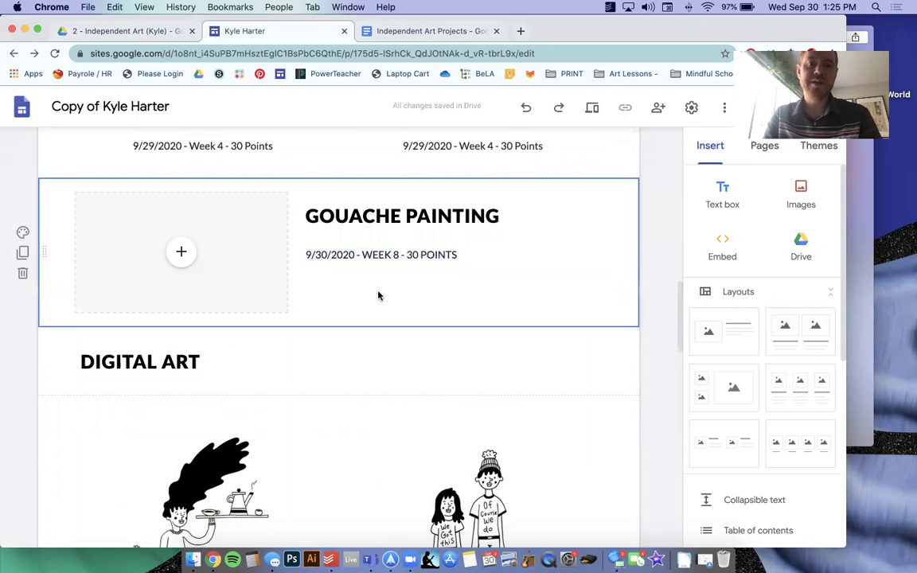
Fill the Gouache Painting image slot with the two-faces painting from the Independent Art Drive folder
{"action": "left_click", "coordinate": [179, 255]}
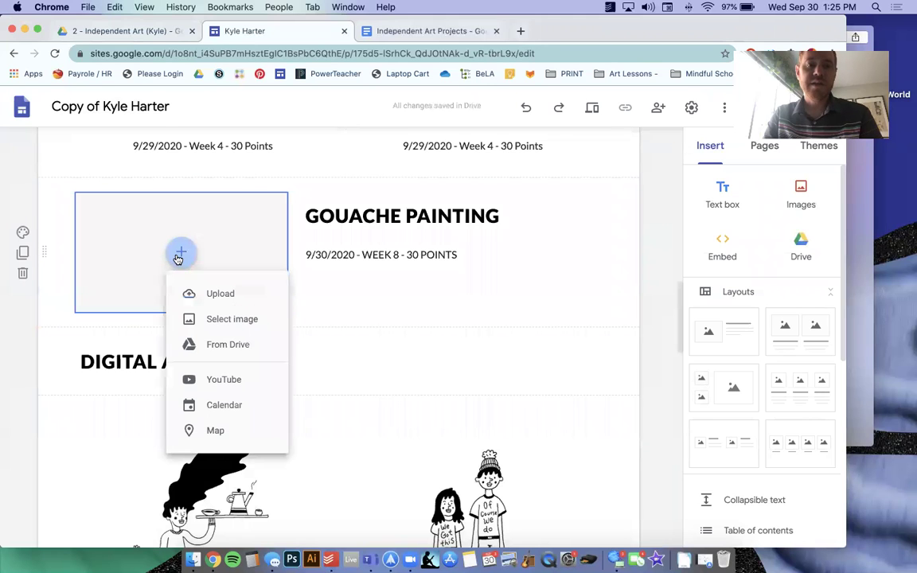
{"action": "left_click", "coordinate": [227, 344]}
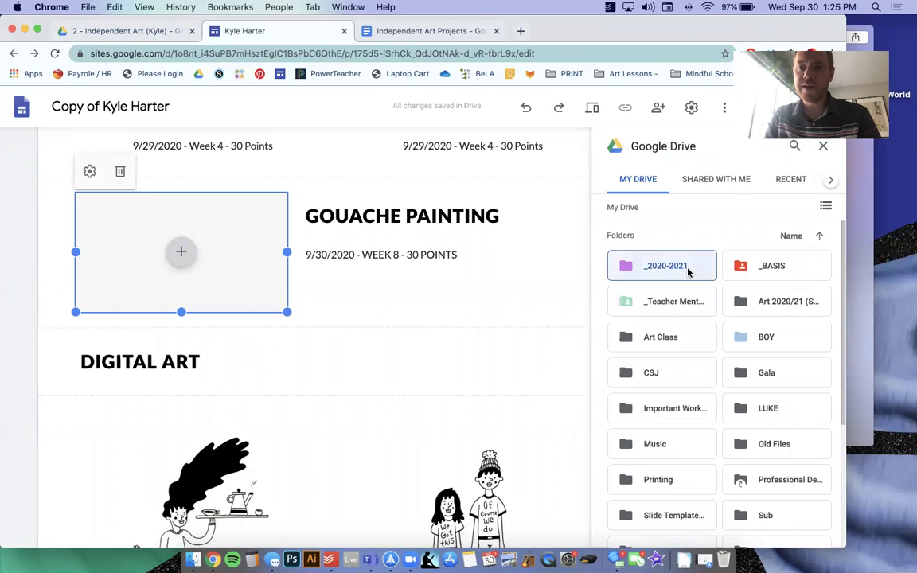
{"action": "double_click", "coordinate": [688, 271]}
{"action": "double_click", "coordinate": [772, 269]}
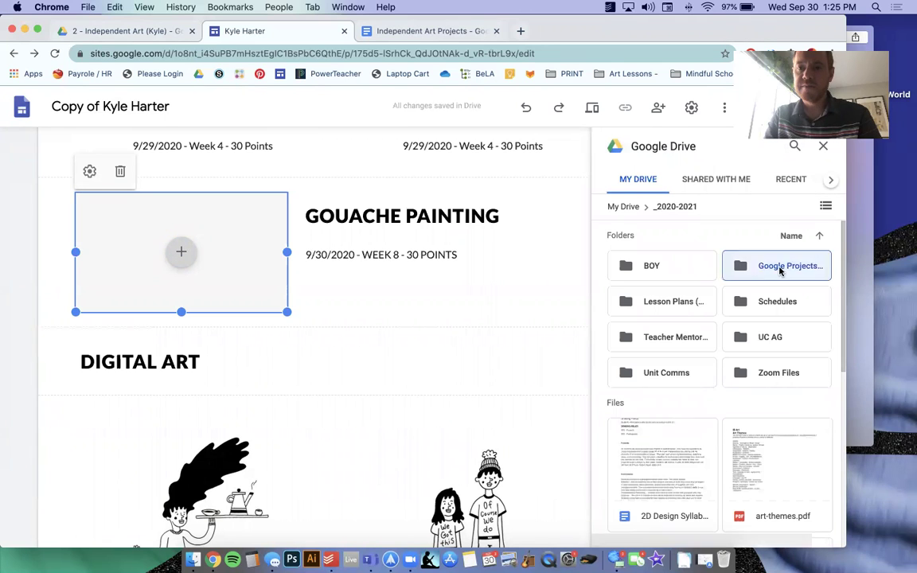
{"action": "double_click", "coordinate": [796, 274]}
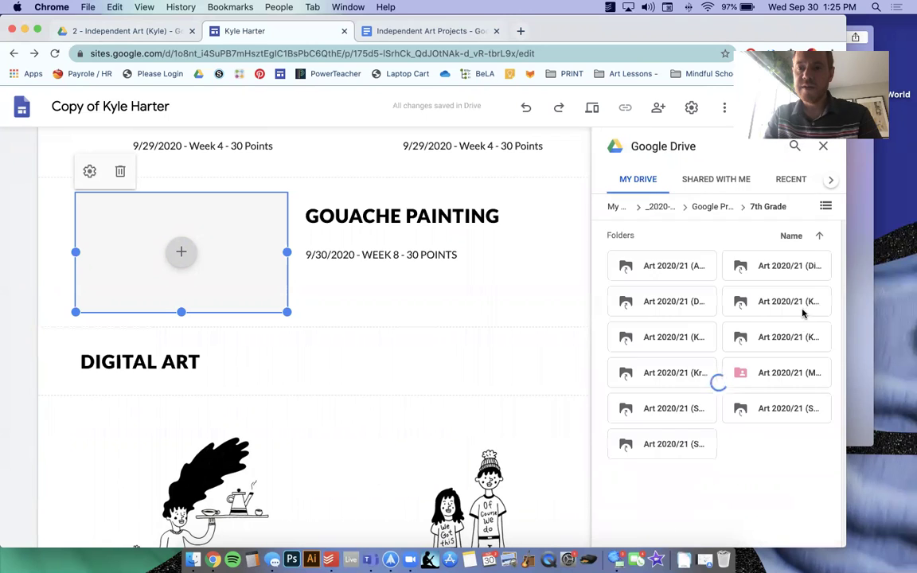
{"action": "double_click", "coordinate": [776, 335]}
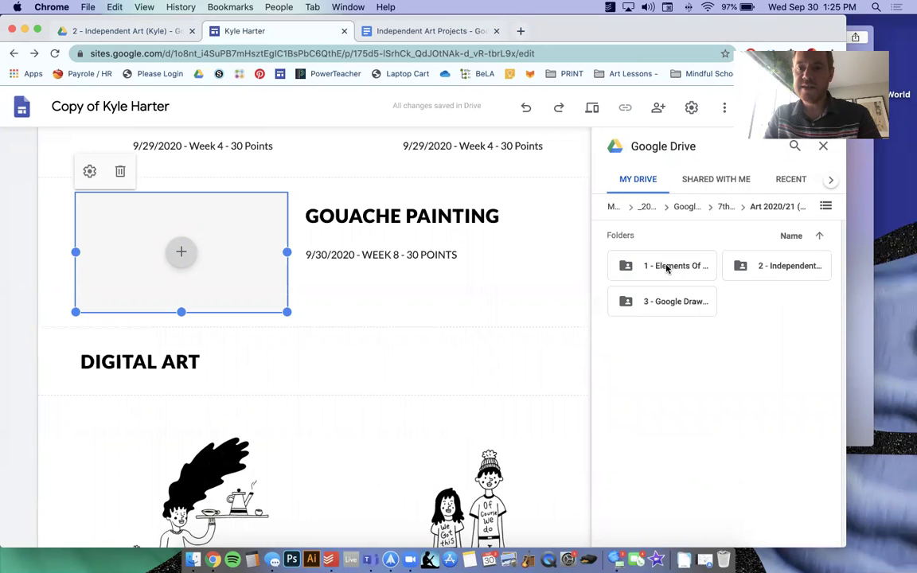
{"action": "left_click", "coordinate": [665, 266]}
{"action": "double_click", "coordinate": [764, 273]}
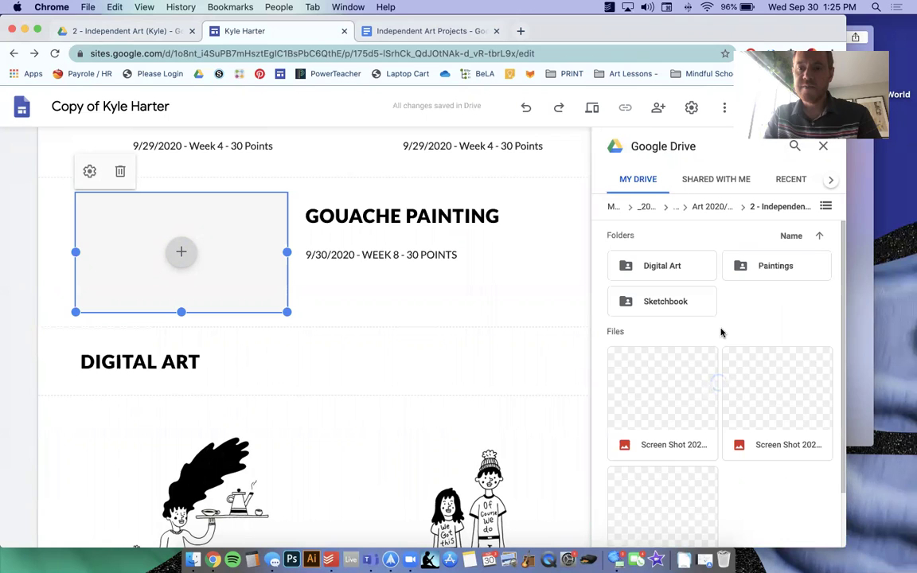
{"action": "left_click", "coordinate": [681, 477]}
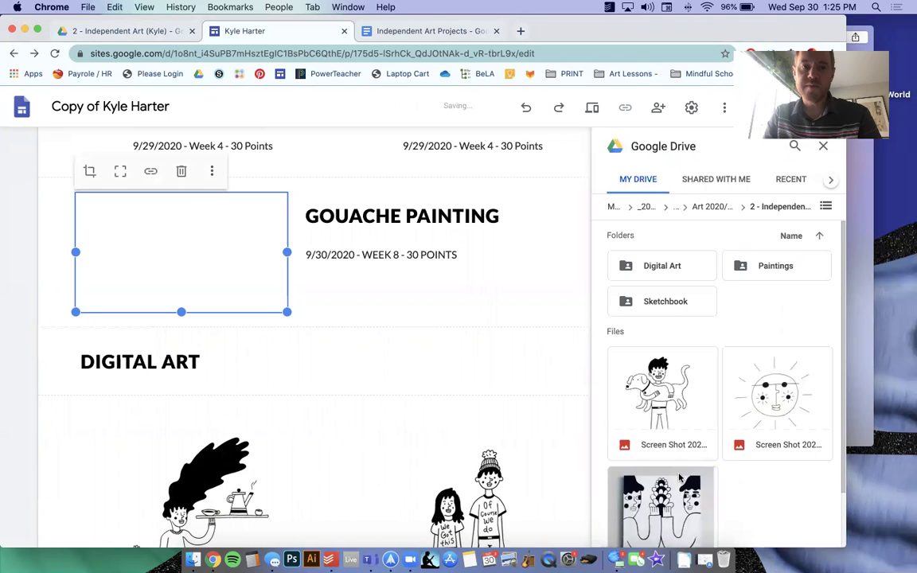
Uncrop the two-faces painting and adjust its crop zoom so the canvas fills more of the frame
{"action": "left_click", "coordinate": [120, 171]}
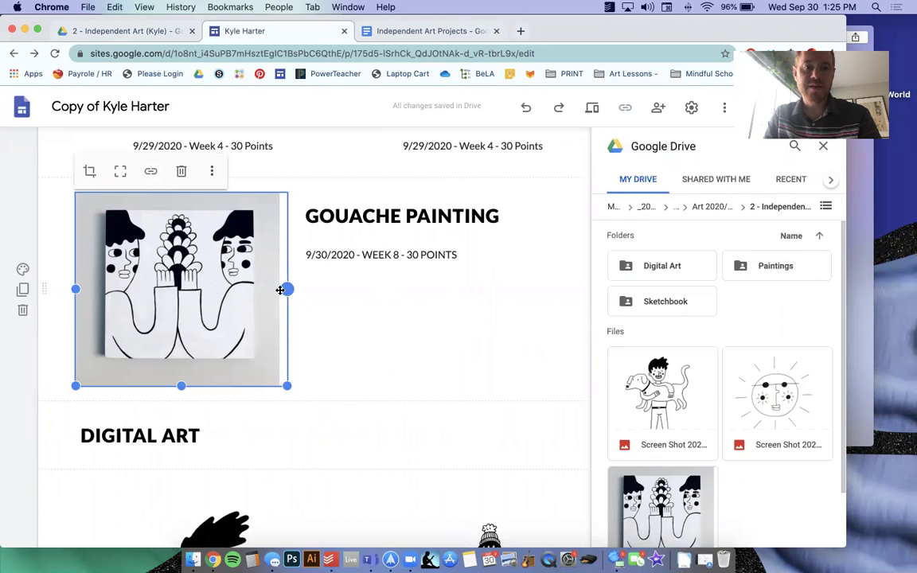
{"action": "double_click", "coordinate": [177, 207]}
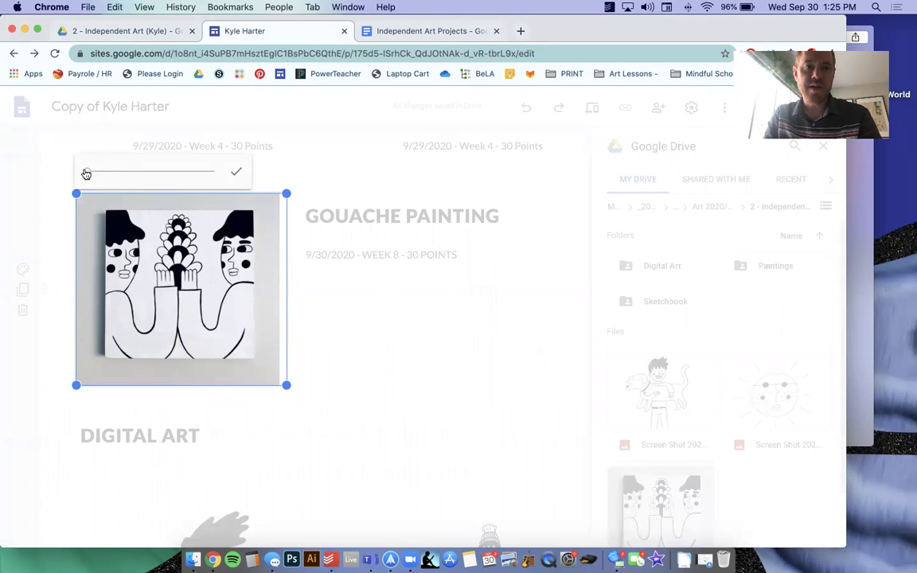
{"action": "left_click", "coordinate": [321, 287]}
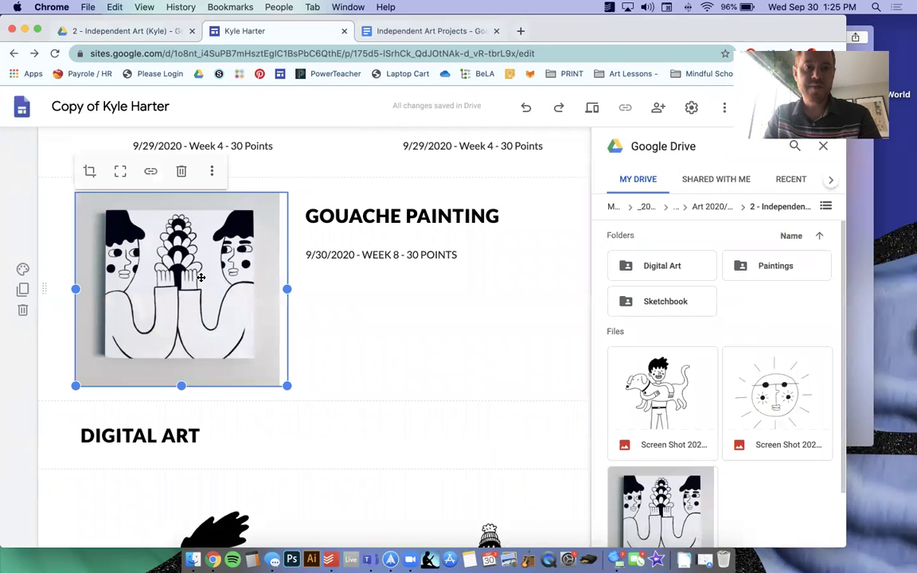
{"action": "double_click", "coordinate": [200, 277]}
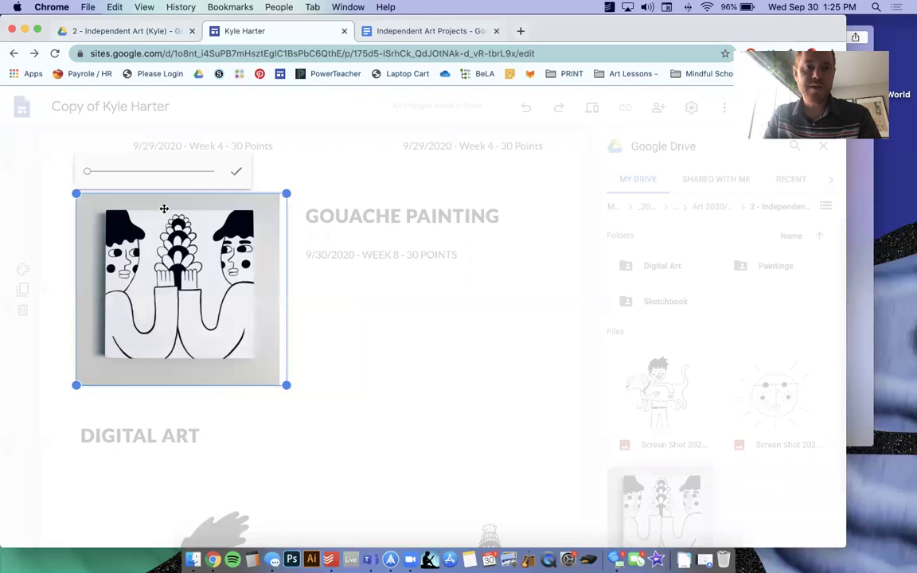
{"action": "left_click", "coordinate": [90, 174]}
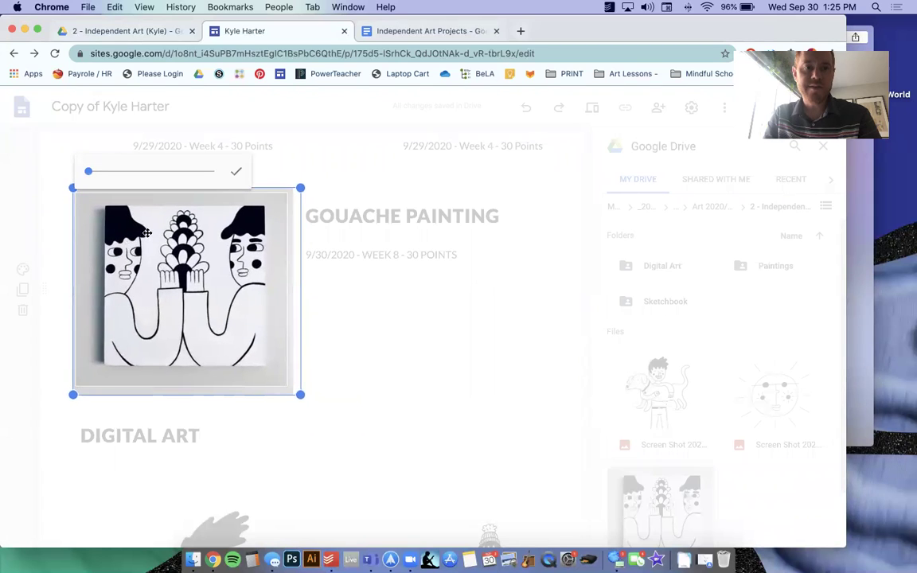
{"action": "left_click", "coordinate": [236, 172]}
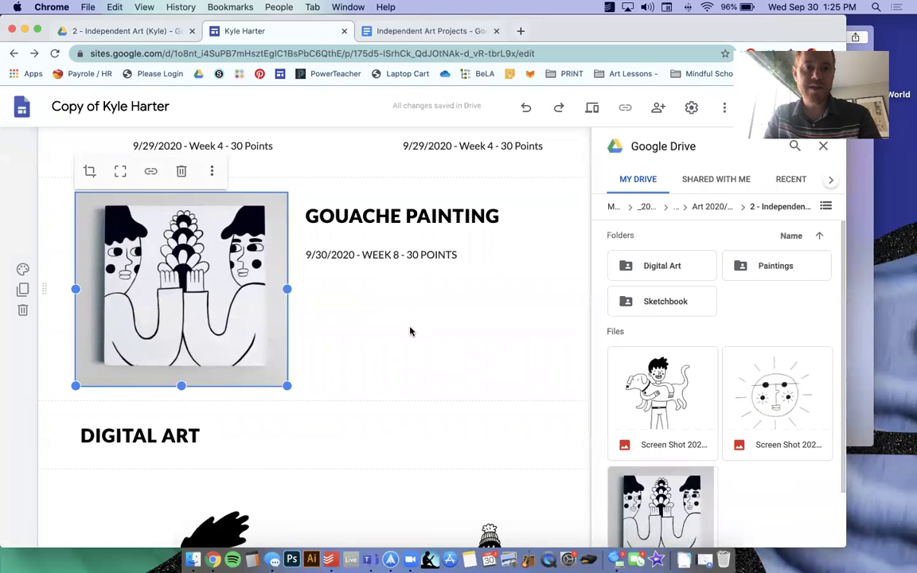
{"action": "left_click", "coordinate": [410, 331]}
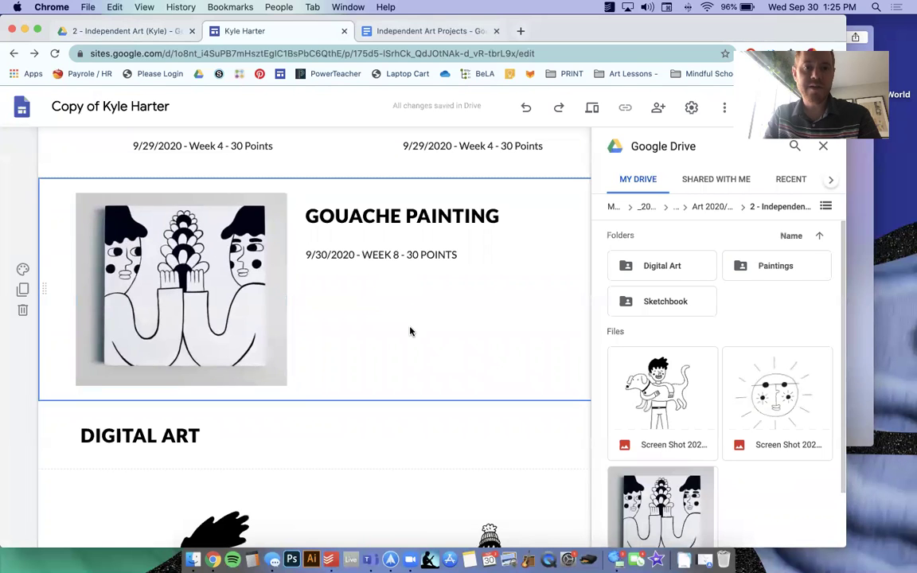
Close the Drive picker and review the Gouache Painting caption and the finished rows
{"action": "left_click", "coordinate": [823, 146]}
{"action": "scroll", "coordinate": [510, 280], "scroll_direction": "down", "scroll_amount": 3}
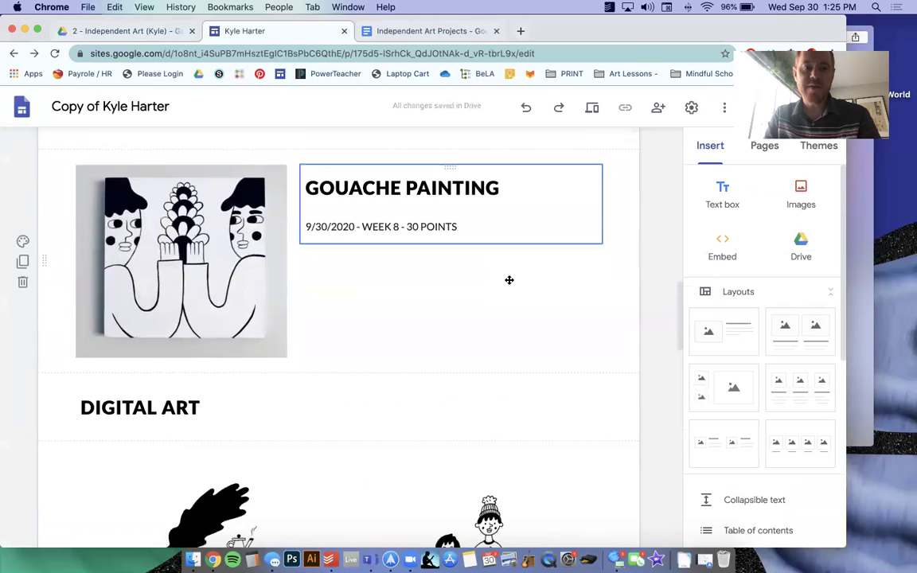
{"action": "scroll", "coordinate": [510, 281], "scroll_direction": "down", "scroll_amount": 1}
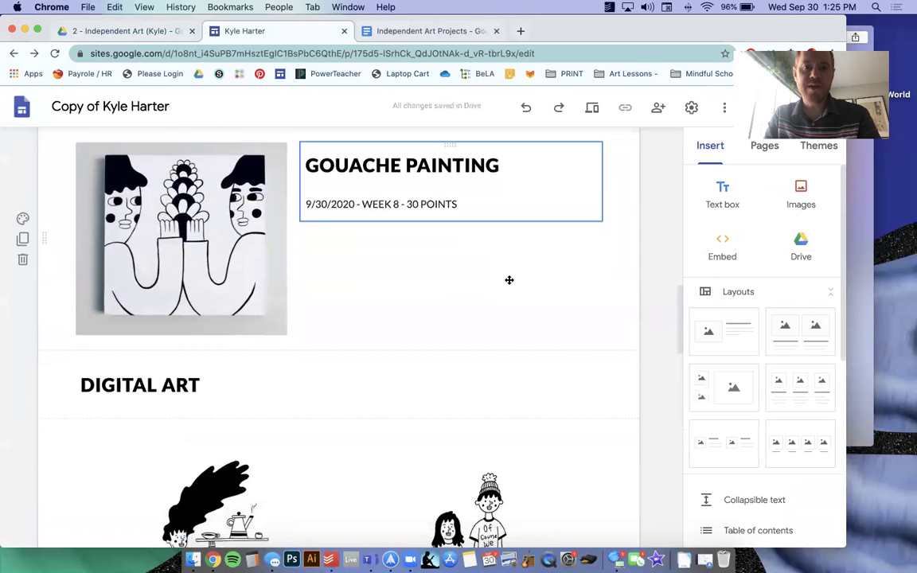
{"action": "triple_click", "coordinate": [338, 201]}
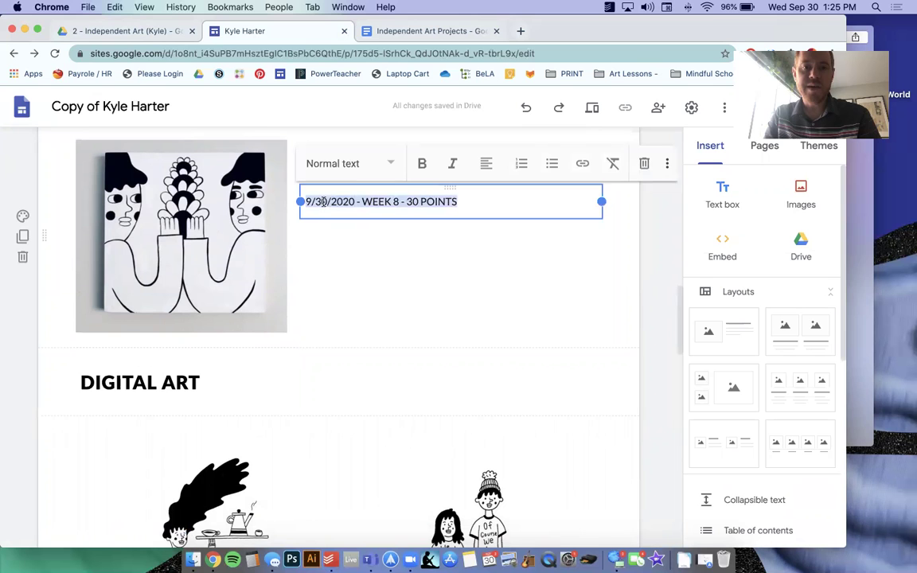
{"action": "left_click", "coordinate": [316, 201]}
{"action": "triple_click", "coordinate": [386, 201]}
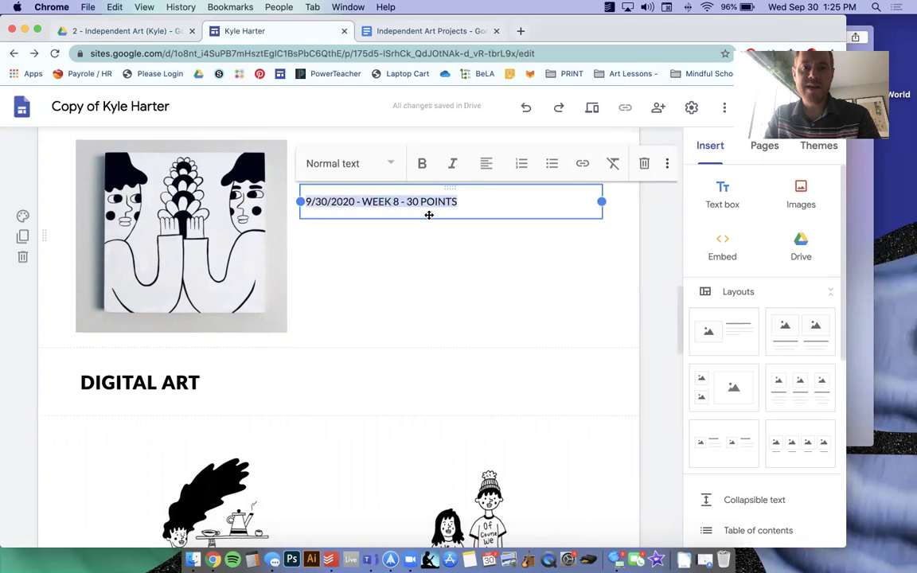
{"action": "scroll", "coordinate": [430, 215], "scroll_direction": "down", "scroll_amount": 5}
{"action": "scroll", "coordinate": [434, 216], "scroll_direction": "down", "scroll_amount": 5}
{"action": "scroll", "coordinate": [439, 216], "scroll_direction": "down", "scroll_amount": 2}
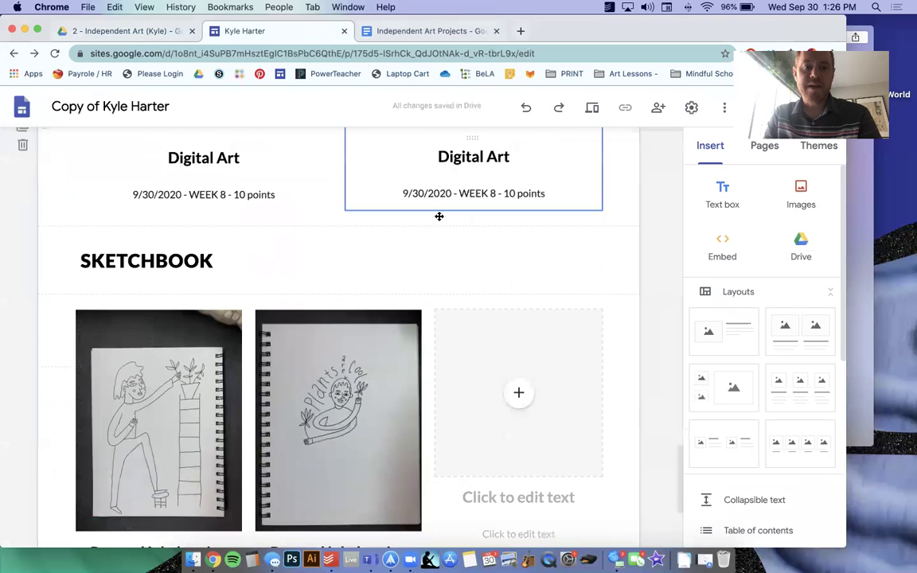
{"action": "scroll", "coordinate": [439, 217], "scroll_direction": "up", "scroll_amount": 1}
{"action": "scroll", "coordinate": [433, 216], "scroll_direction": "up", "scroll_amount": 8}
Copy the Google Sites page's URL from the browser address bar
{"action": "left_click", "coordinate": [435, 53]}
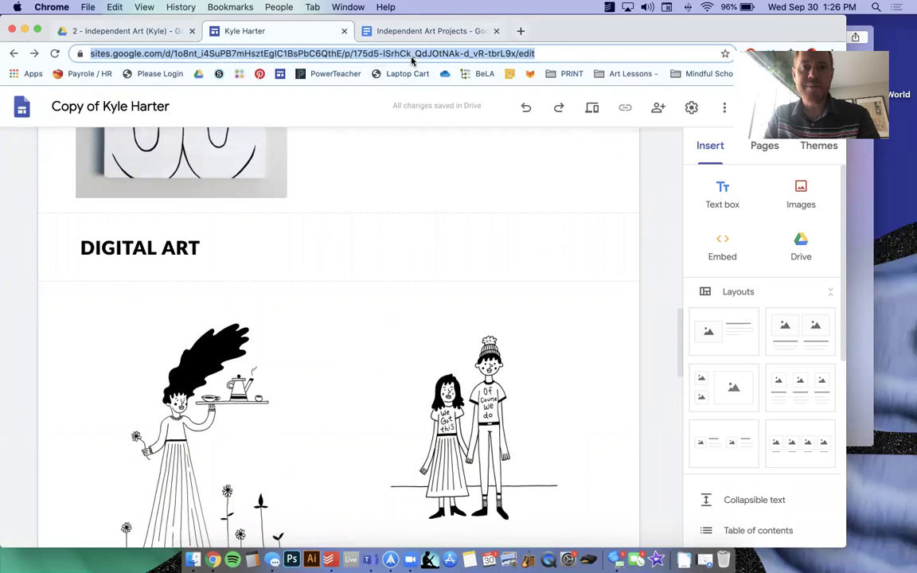
{"action": "key", "text": "super+c"}
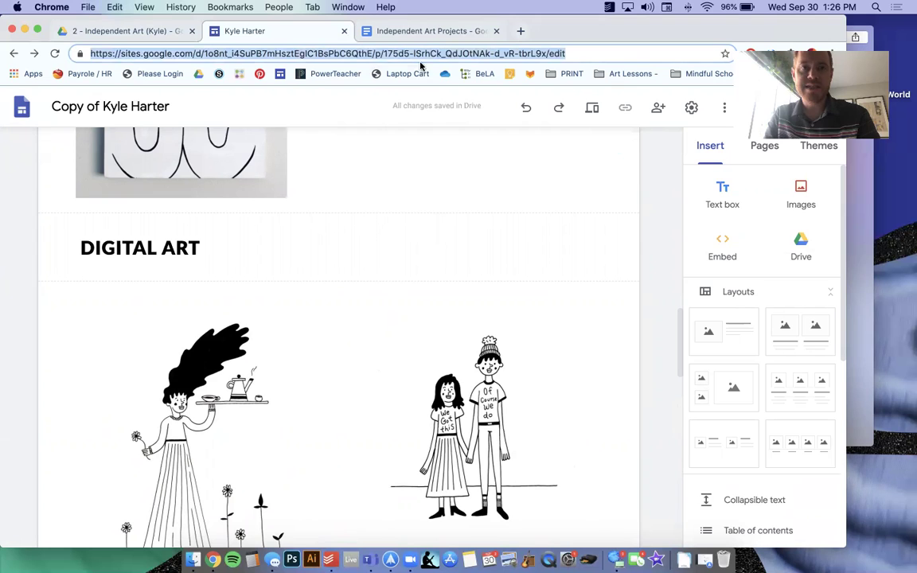